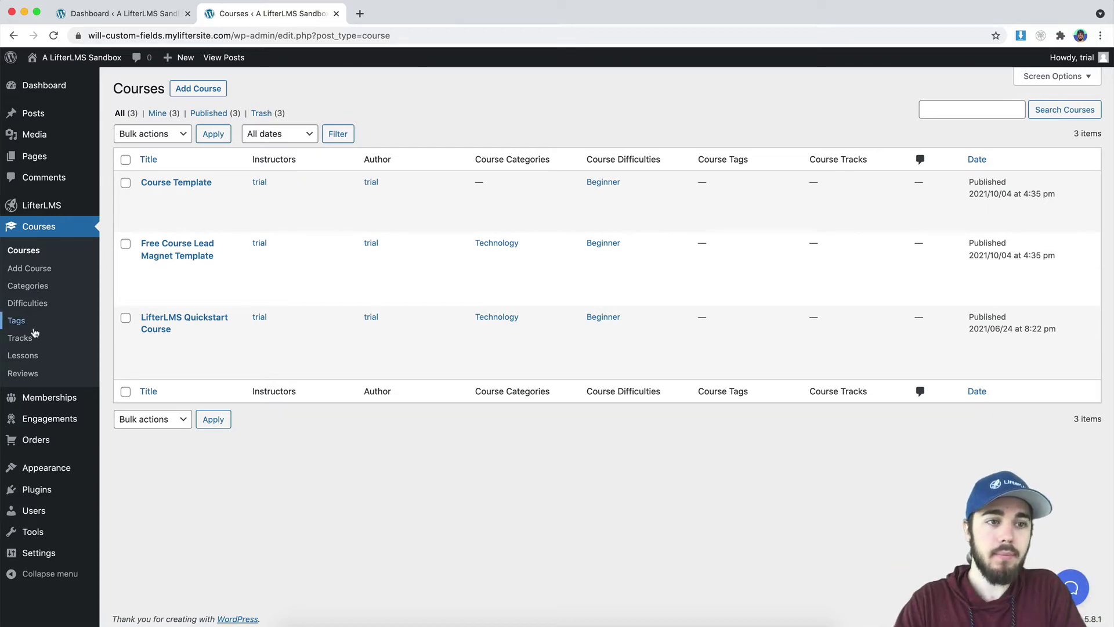
Add a new course track named 'Design Certification'.
left_click(17, 341)
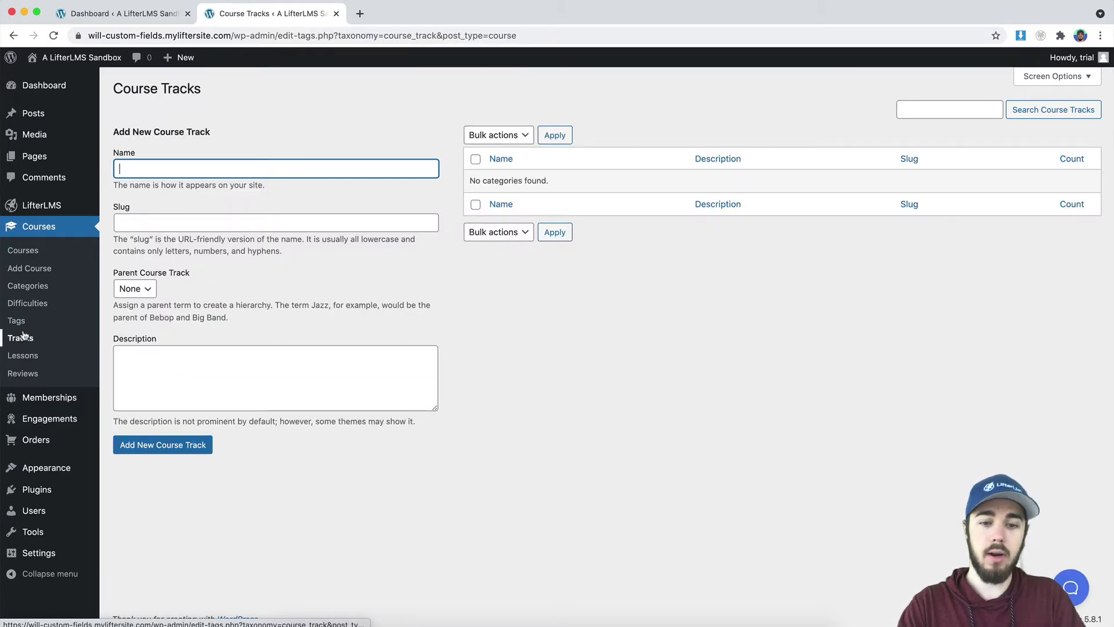
type("Design")
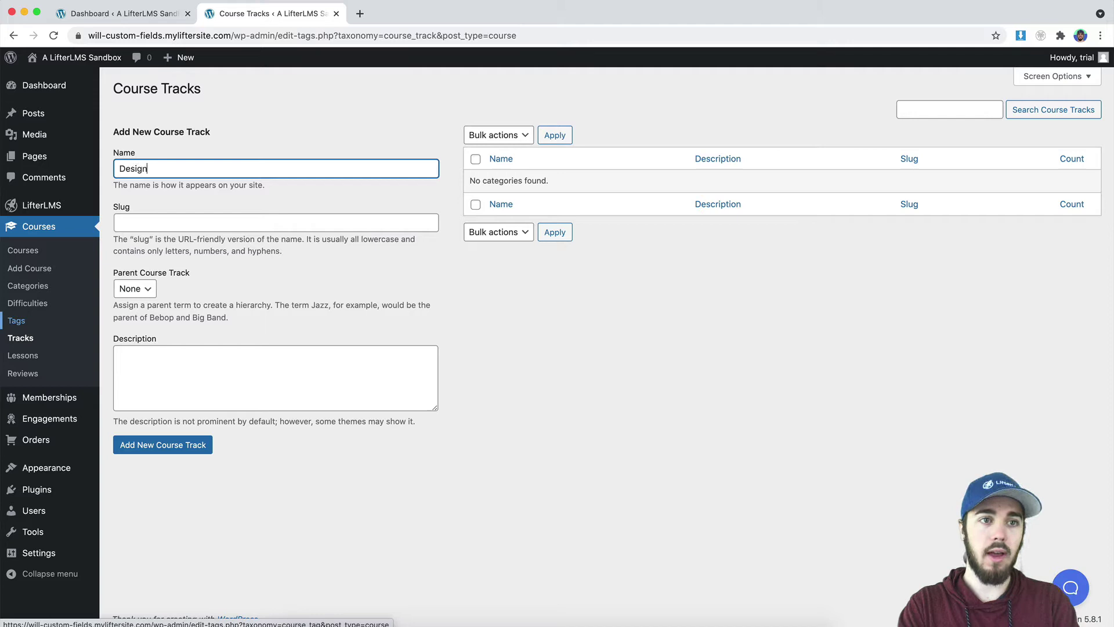
type(" Certification")
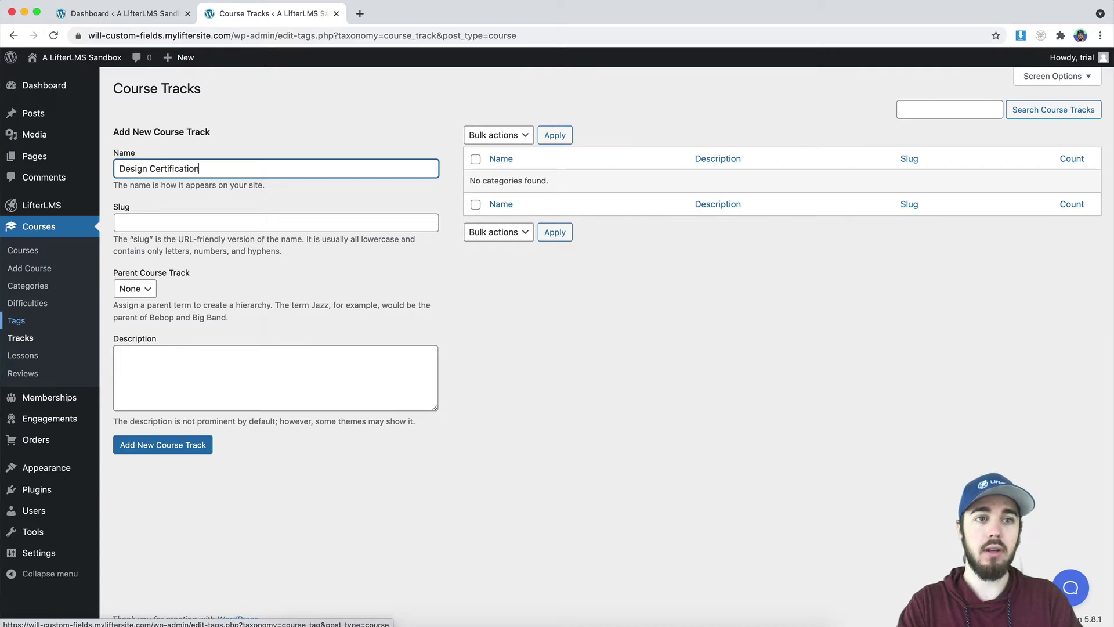
left_click(144, 451)
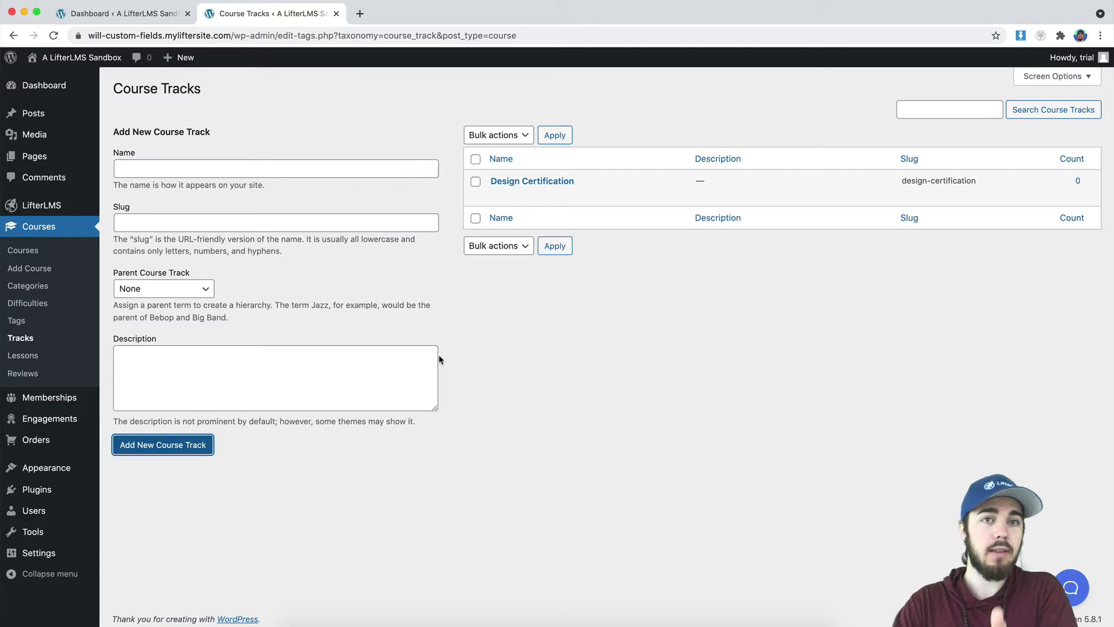
Assign the Course Template course to the Design Certification track and save it.
left_click(33, 251)
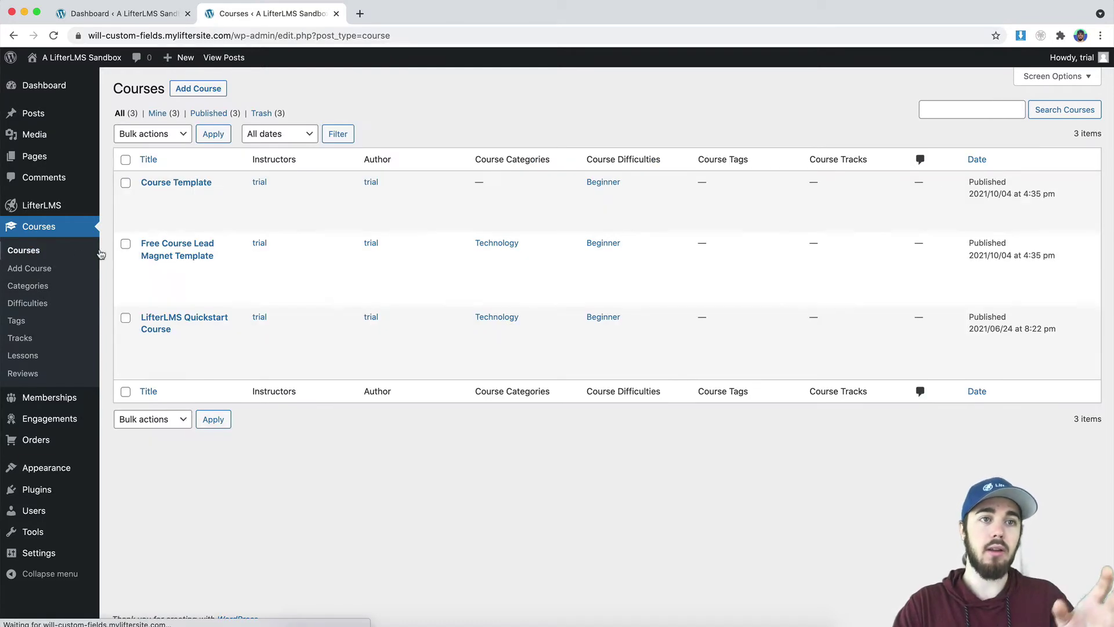
mouse_move(162, 187)
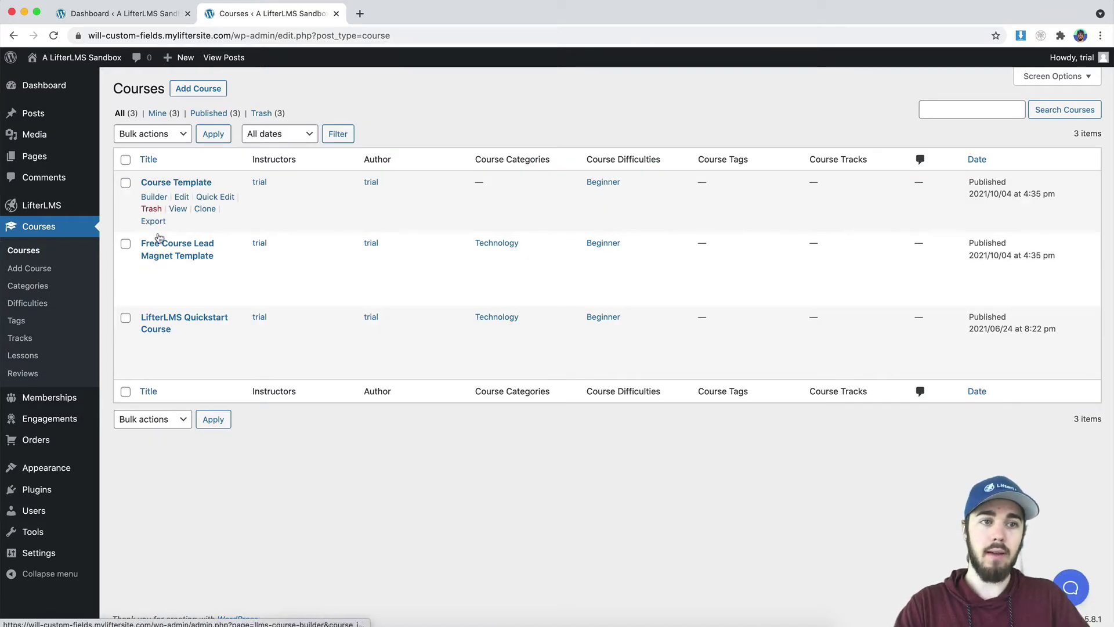
left_click(184, 182)
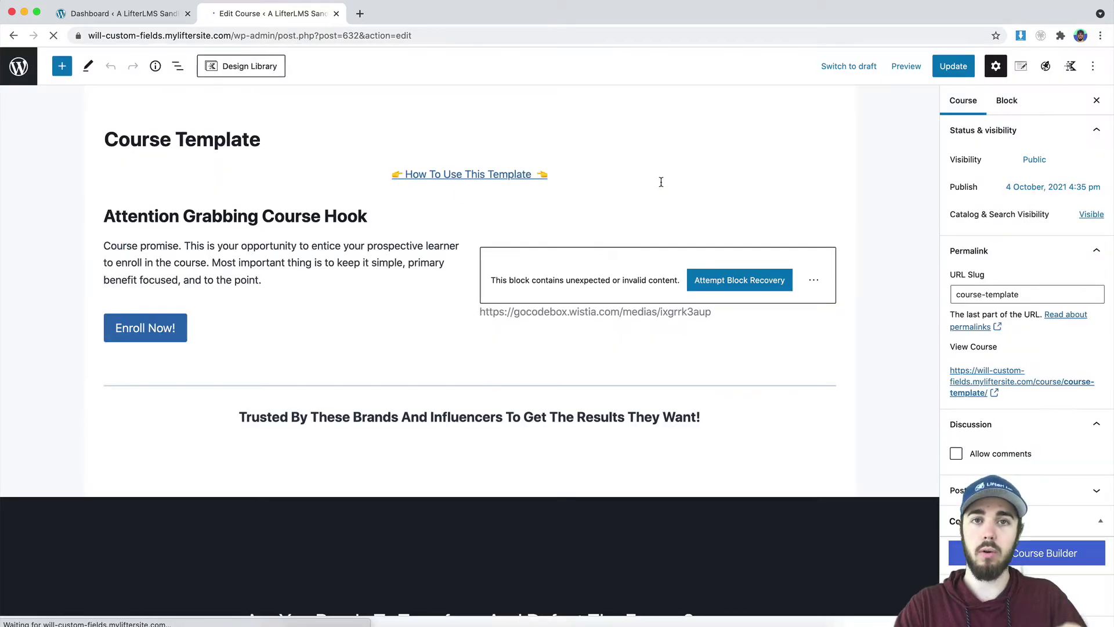
scroll(998, 288, "down", 3)
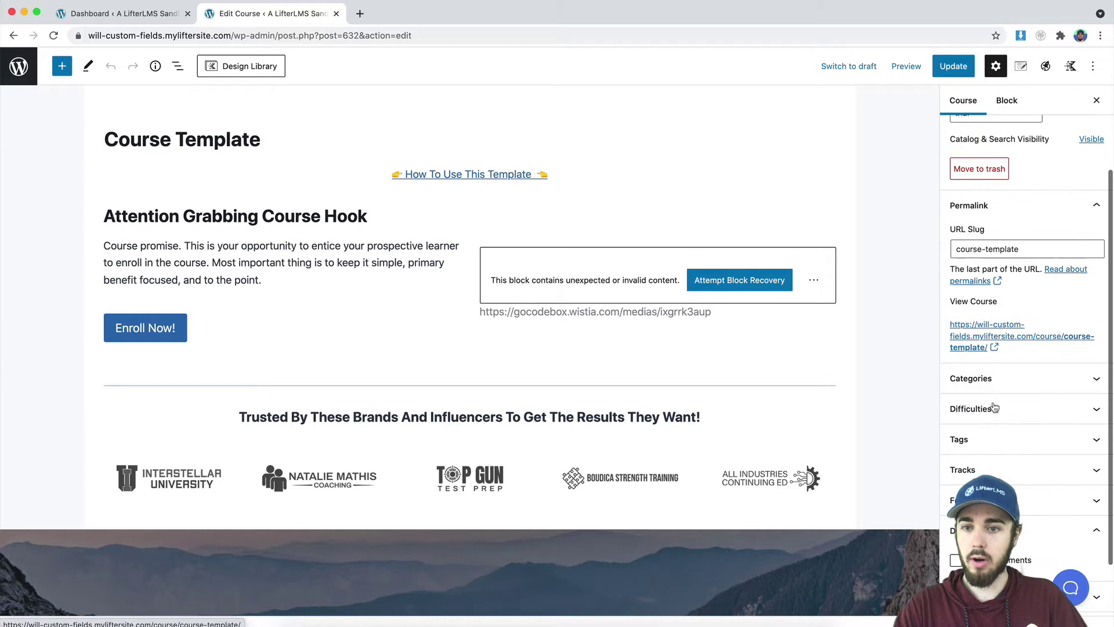
left_click(960, 469)
left_click(956, 495)
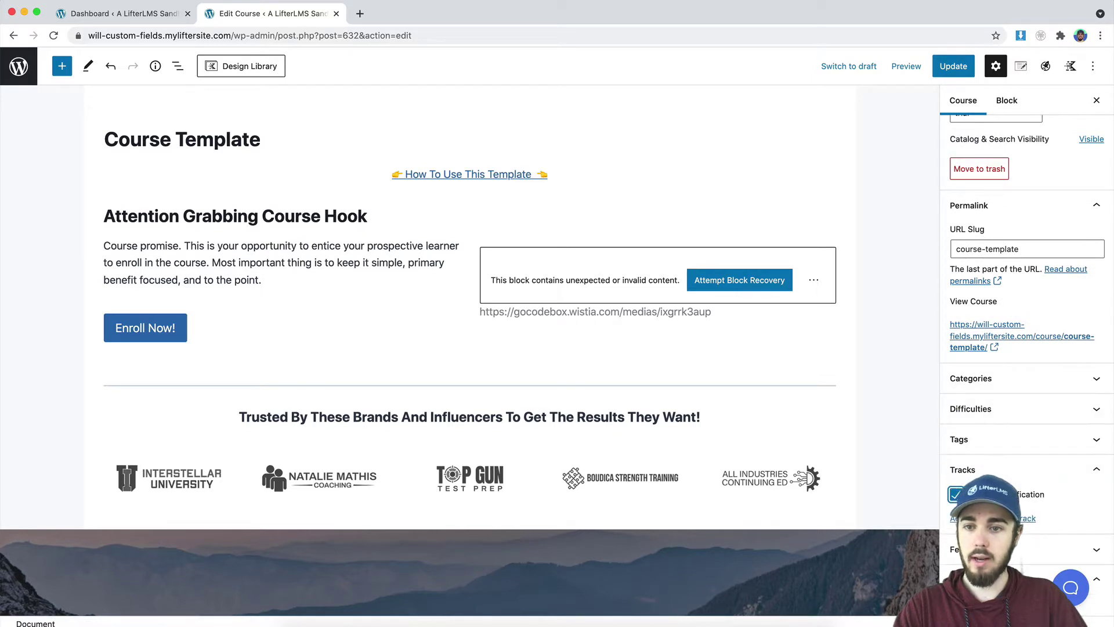
key("super+s")
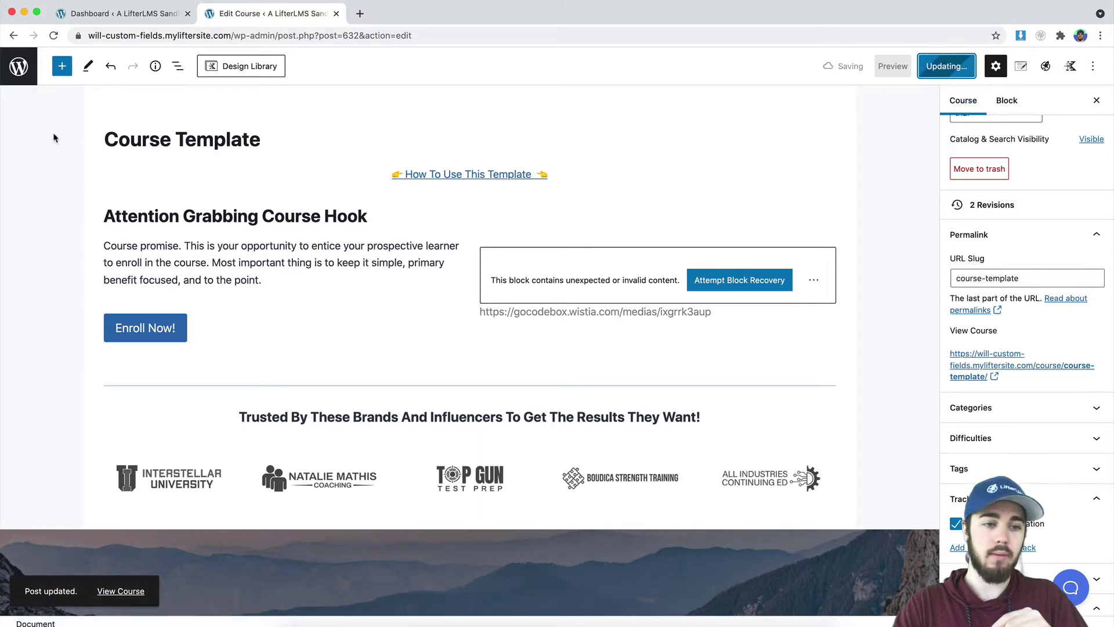
left_click(34, 68)
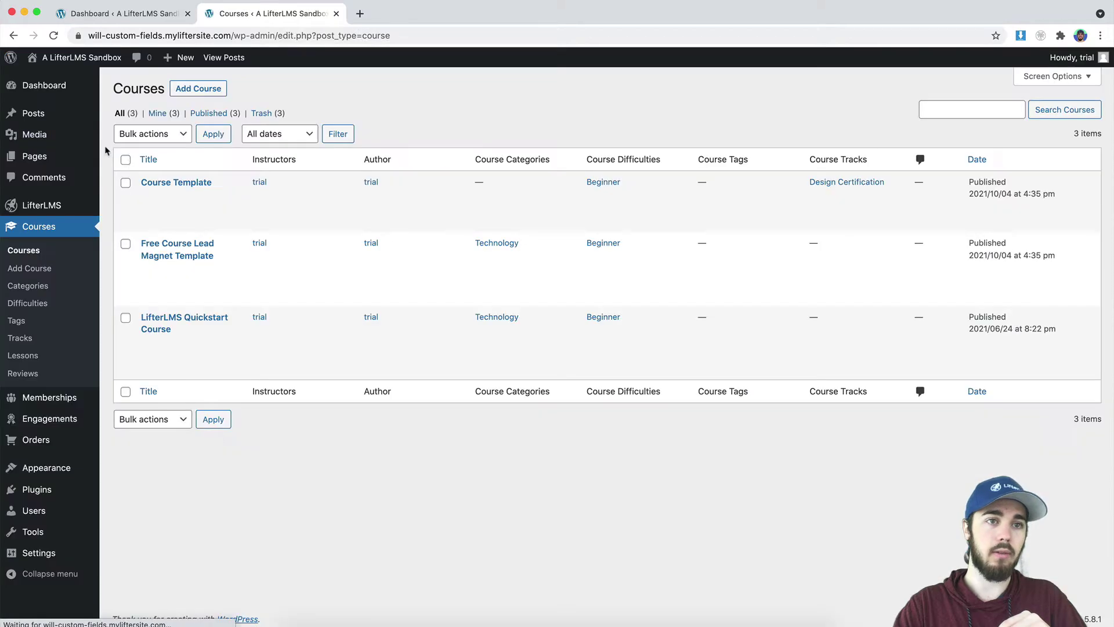
Add Free Course Lead Magnet Template to the Design Certification track and save it.
left_click(155, 256)
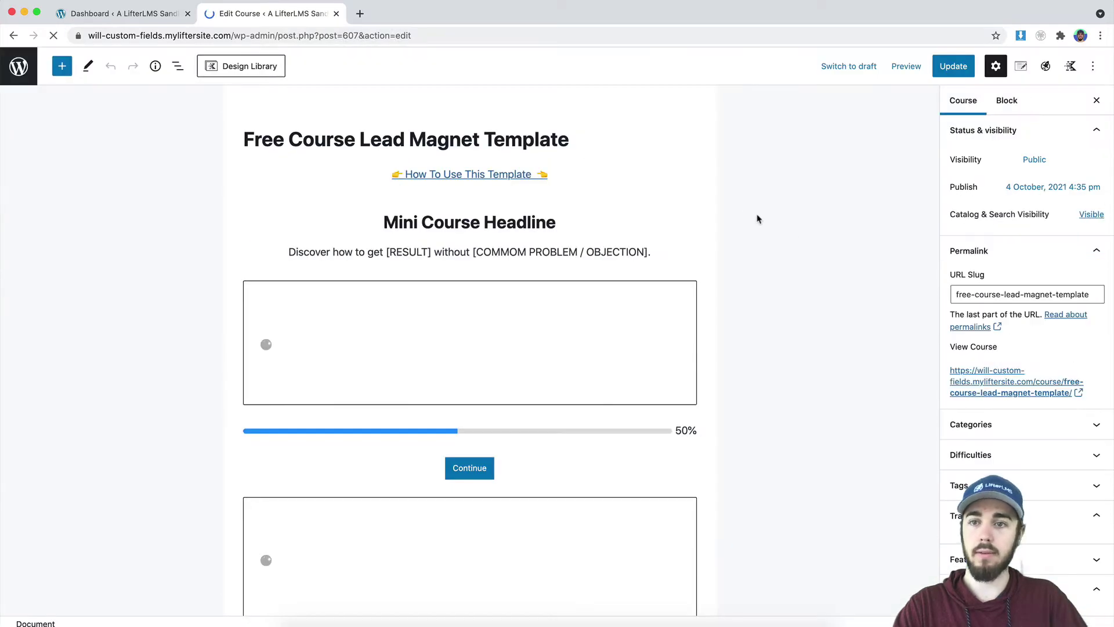
scroll(1017, 345, "down", 2)
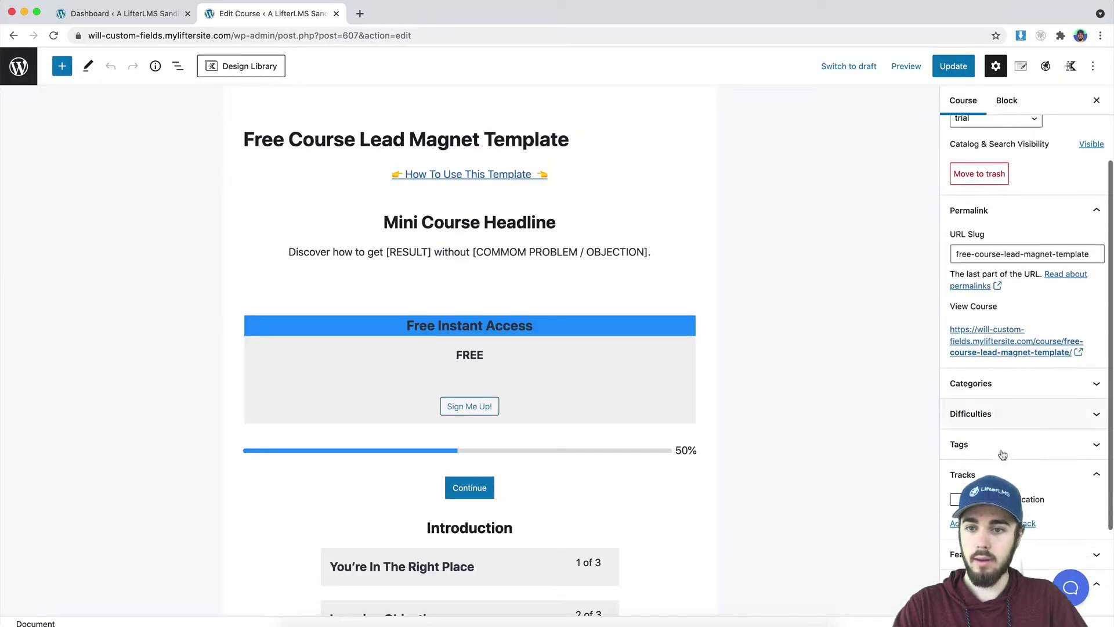
left_click(956, 499)
left_click(961, 69)
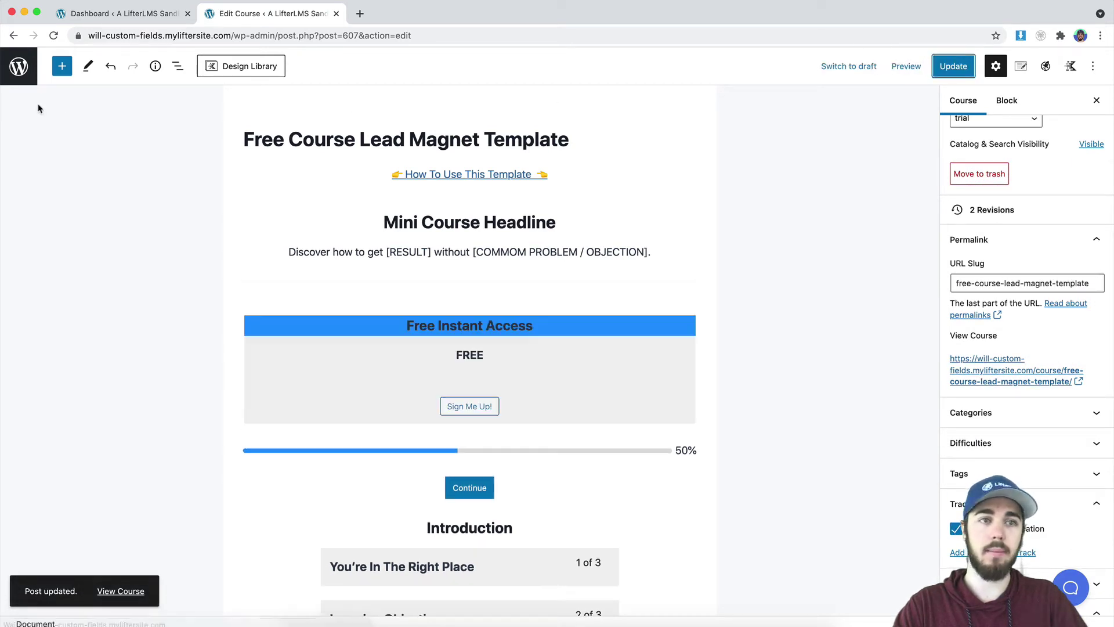
left_click(19, 66)
left_click(588, 208)
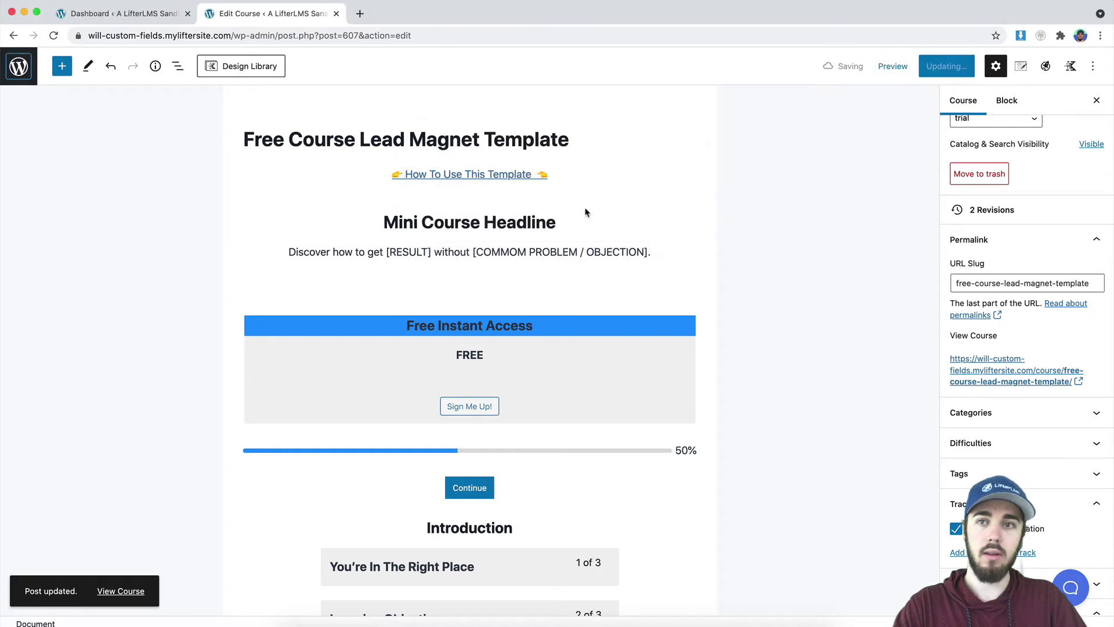
left_click(19, 69)
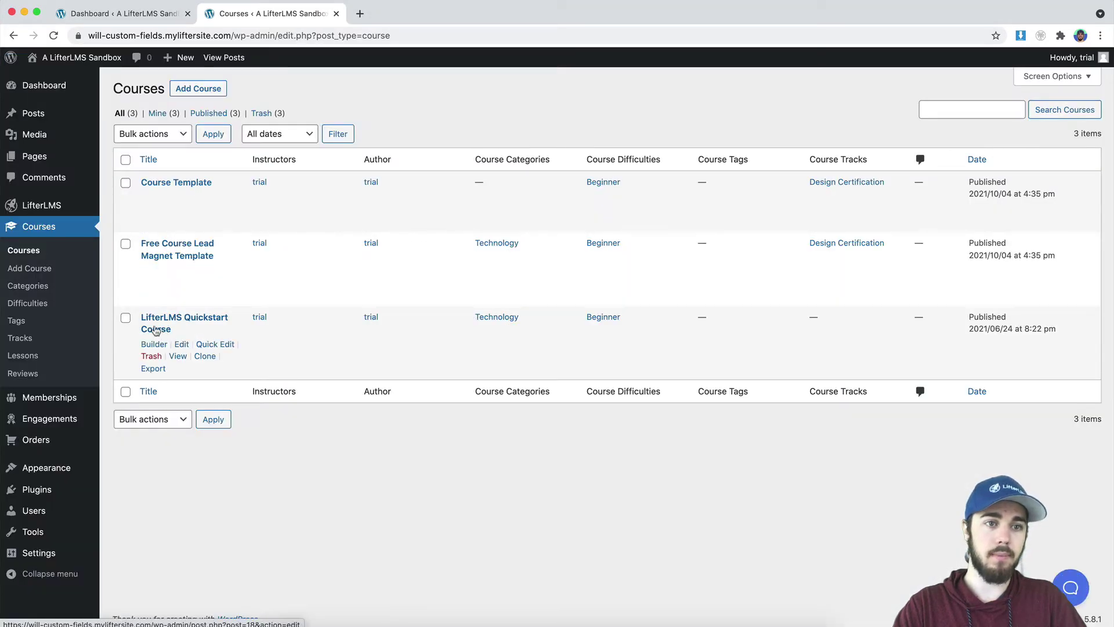
Add LifterLMS Quickstart Course to the Design Certification track and save it.
left_click(174, 323)
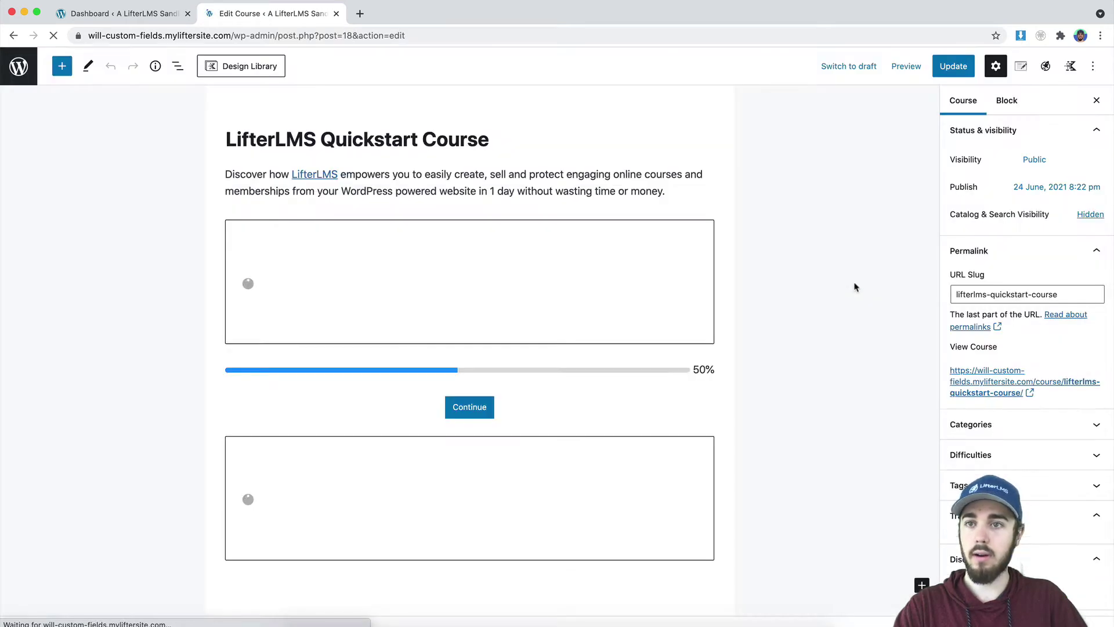
scroll(1003, 347, "down", 3)
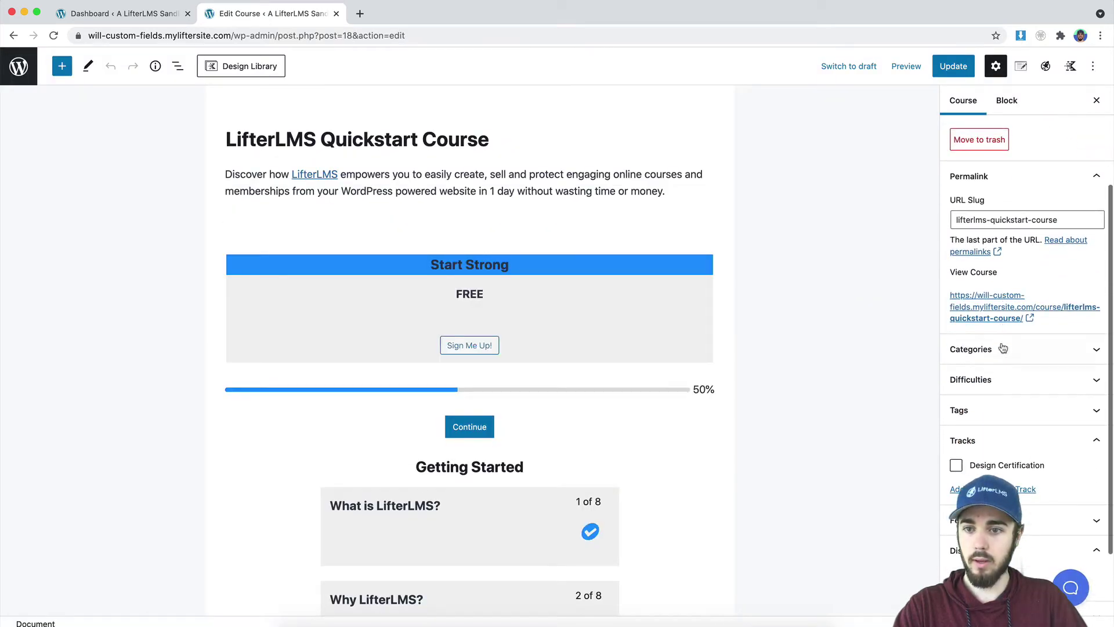
left_click(956, 465)
left_click(958, 60)
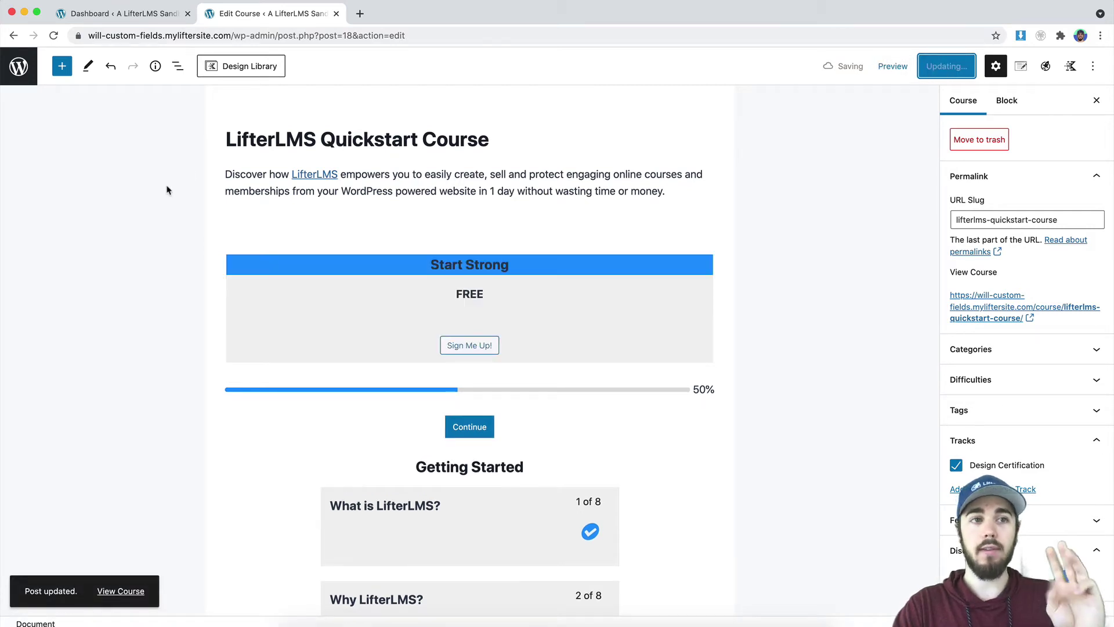
left_click(20, 70)
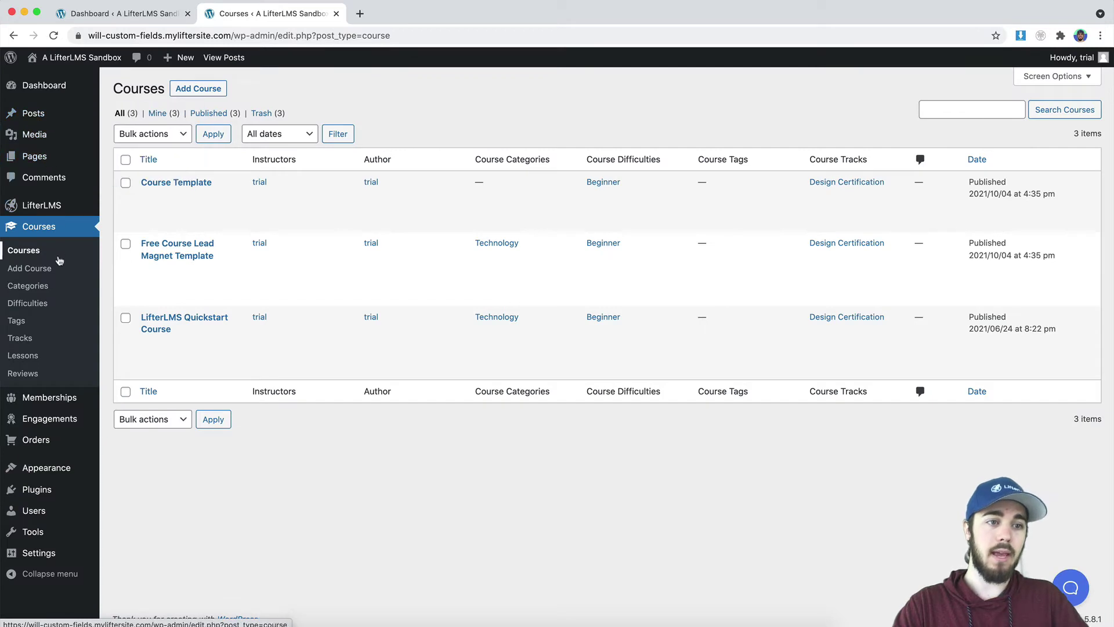
Go to the Certificates list under Engagements, which shows My Certificate.
mouse_move(51, 418)
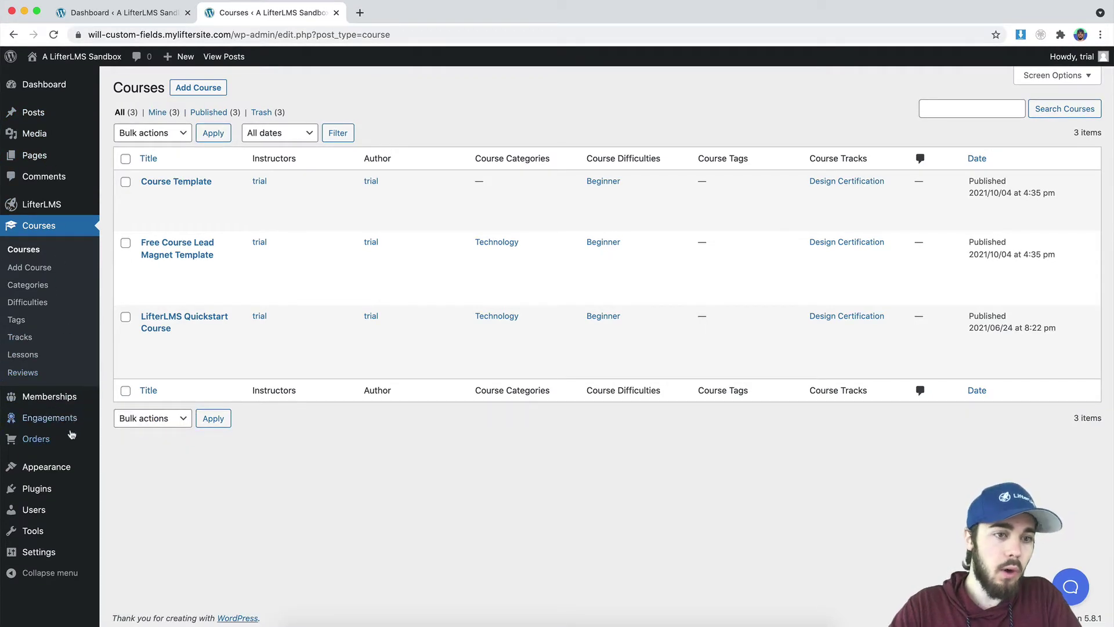
mouse_move(36, 418)
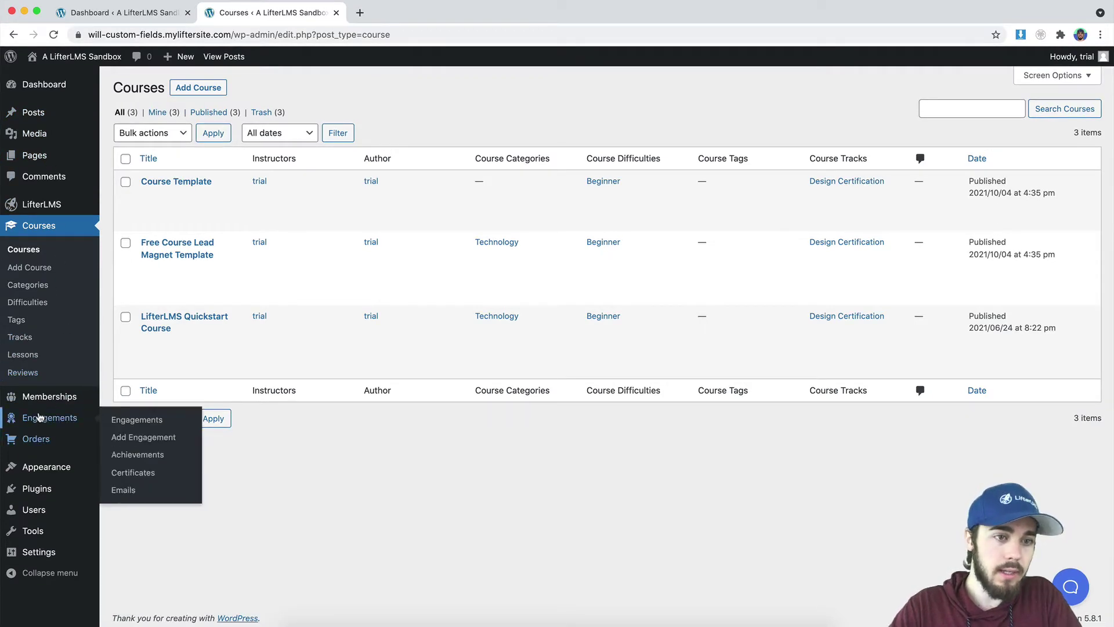
left_click(127, 474)
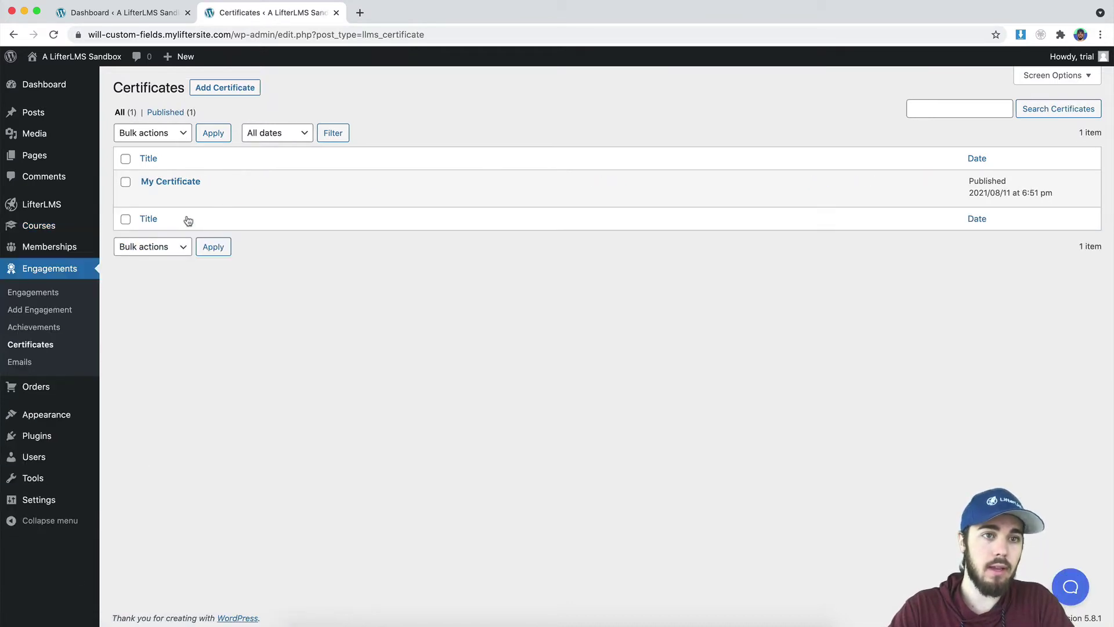
mouse_move(174, 197)
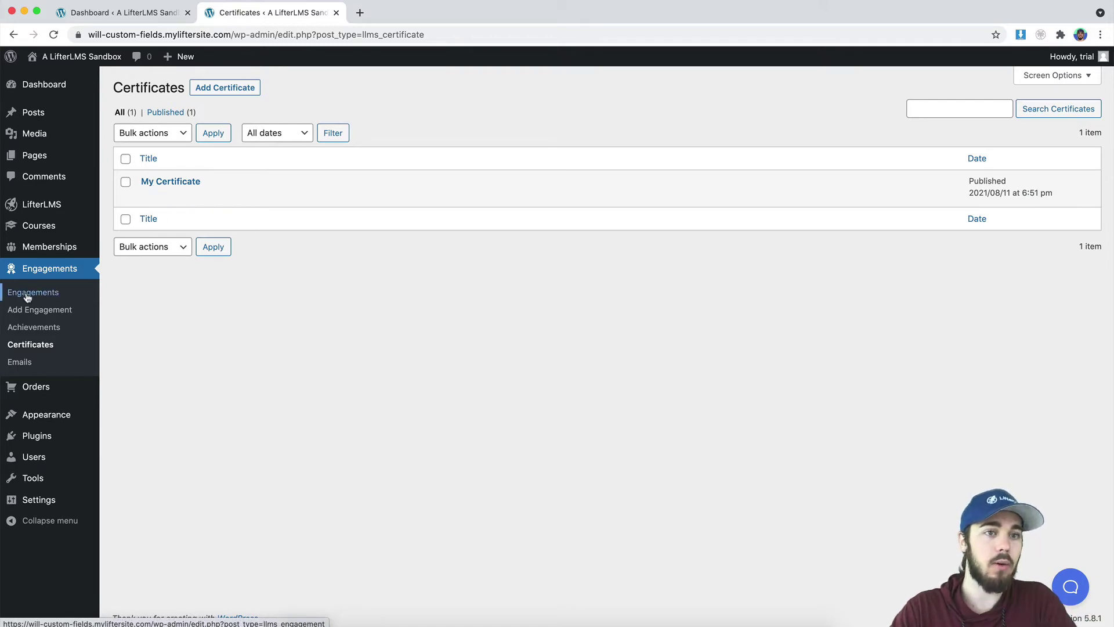
Create engagement 'Certification Program Completion Certificate' triggered when a student completes a course track.
left_click(71, 313)
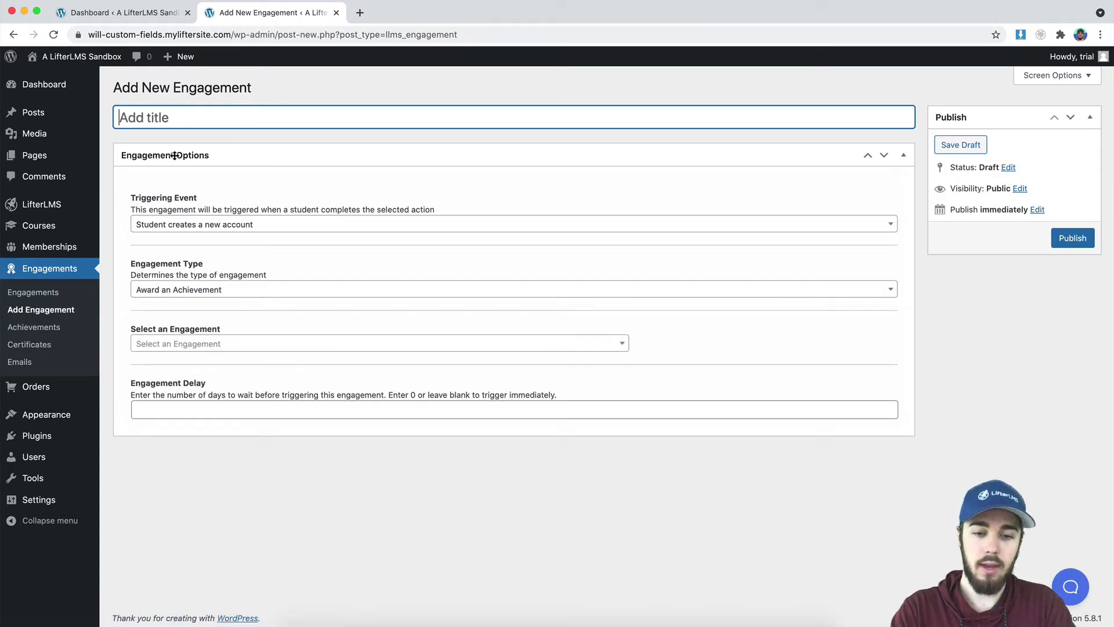
type("Certification P")
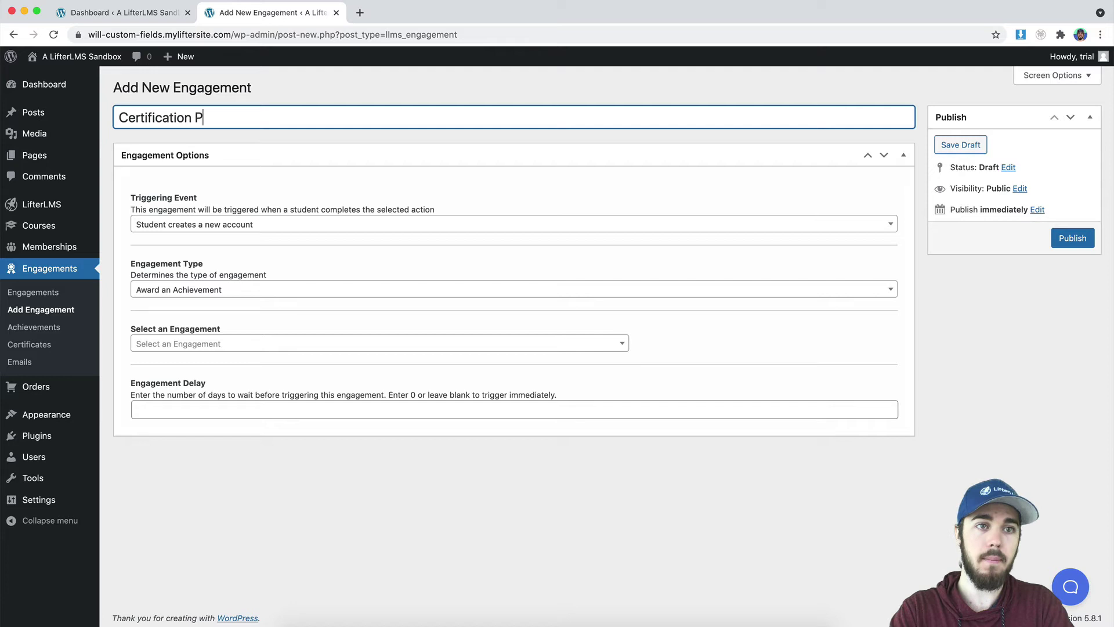
type("rogram Complet")
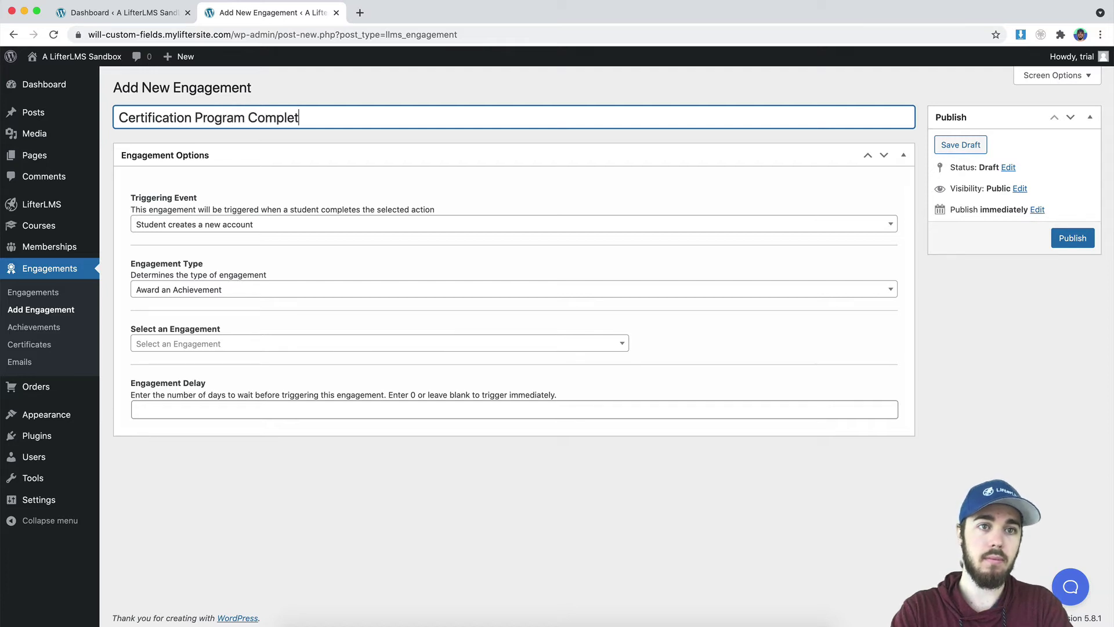
type("ion Certificate")
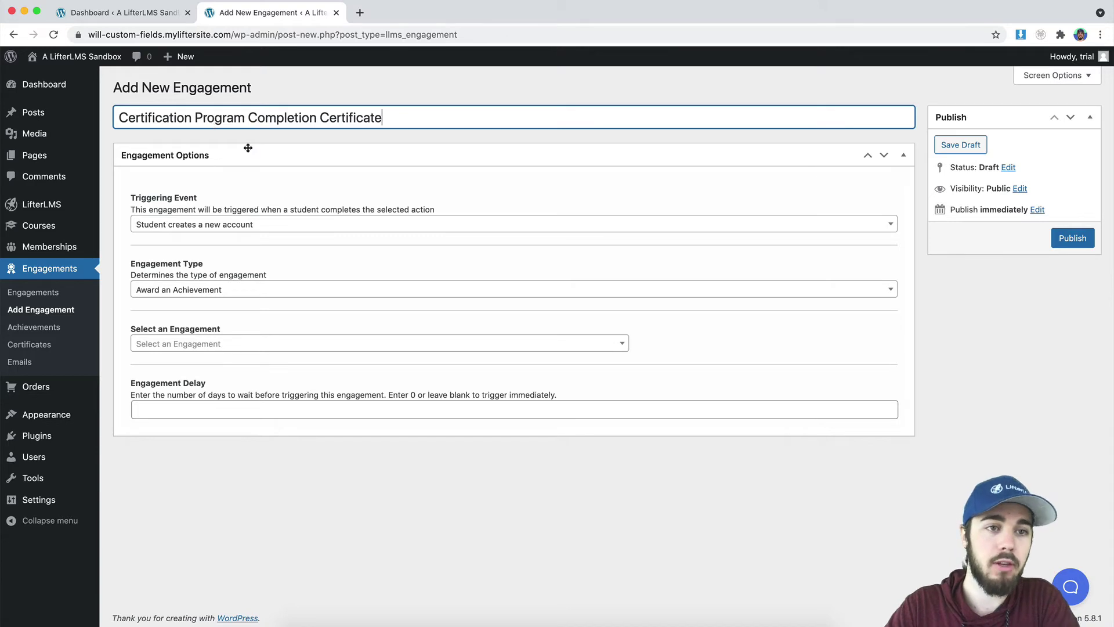
left_click(219, 227)
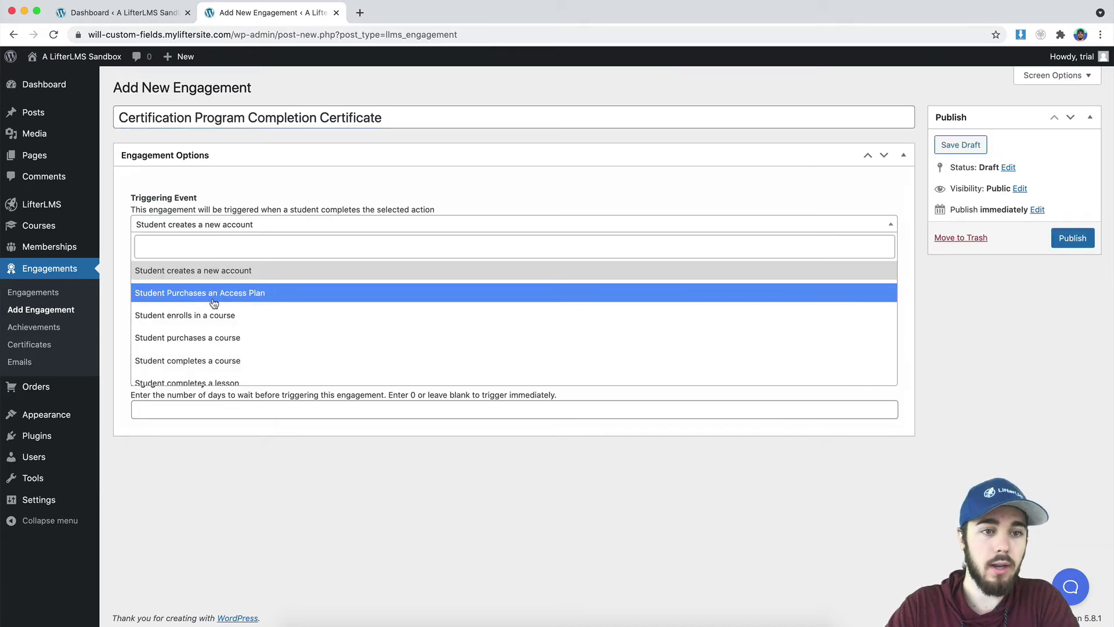
scroll(214, 302, "down", 8)
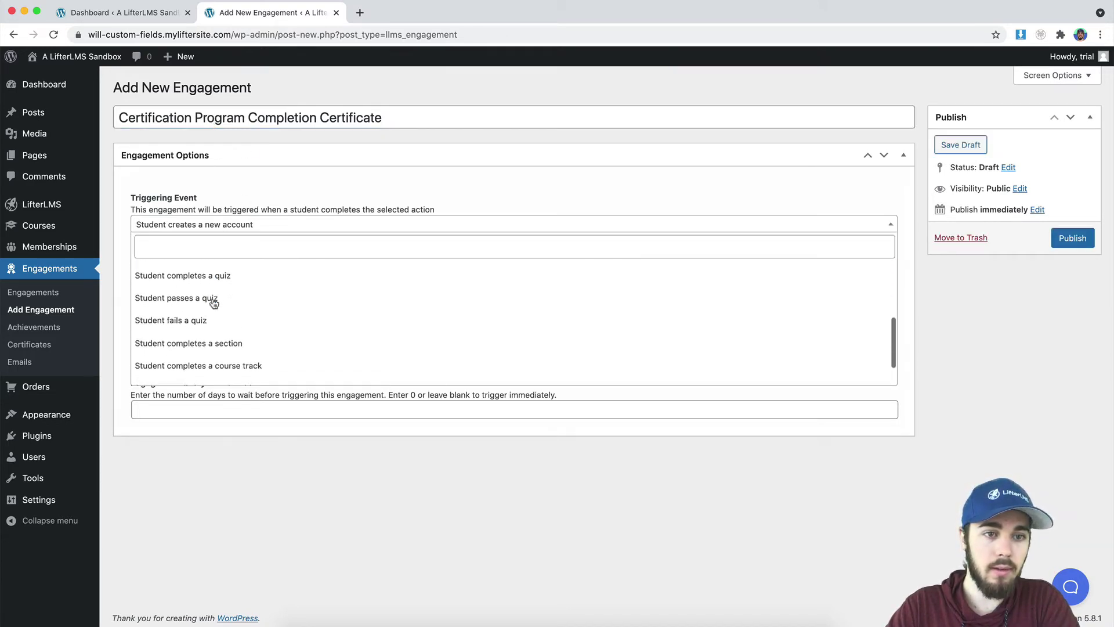
scroll(214, 302, "down", 2)
left_click(210, 333)
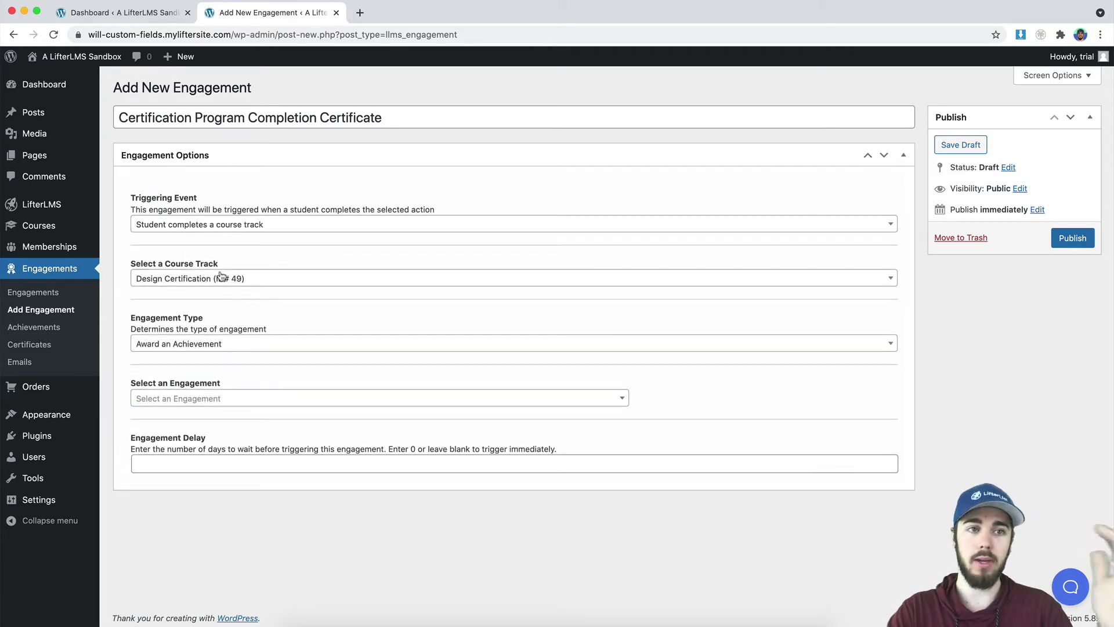
Choose the Design Certification track and make it award the certificate My Certificate.
left_click(240, 281)
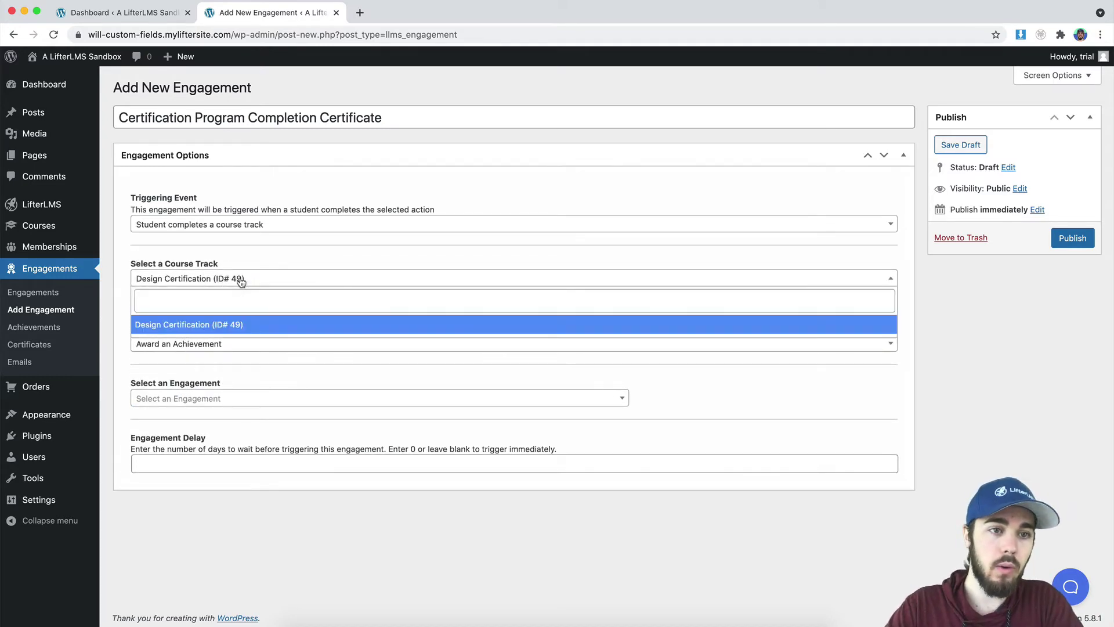
left_click(175, 324)
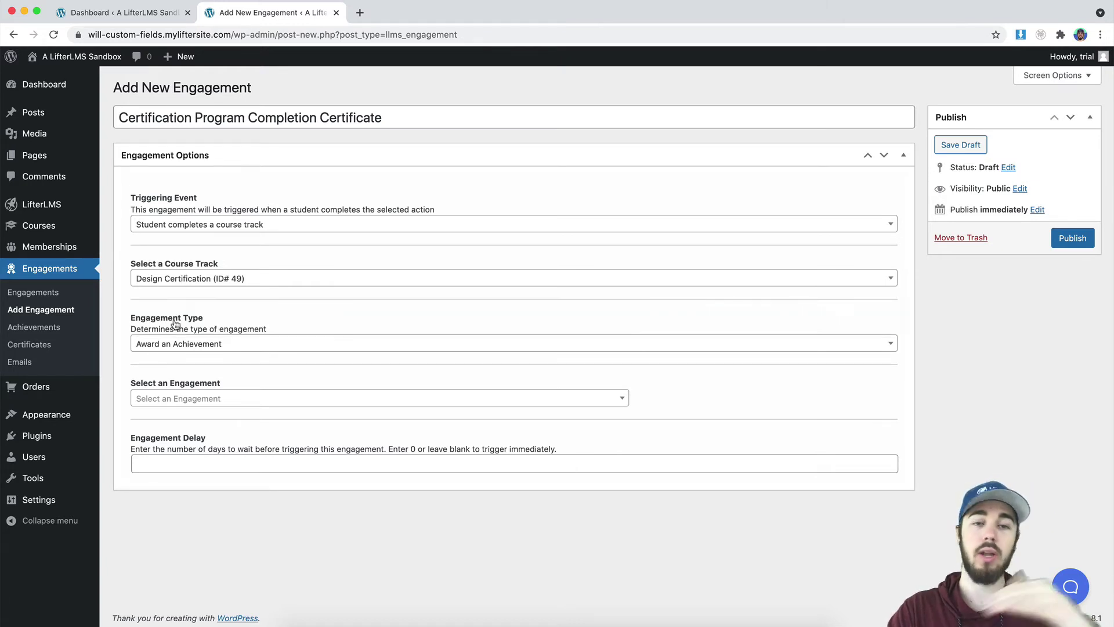
left_click(152, 348)
left_click(164, 411)
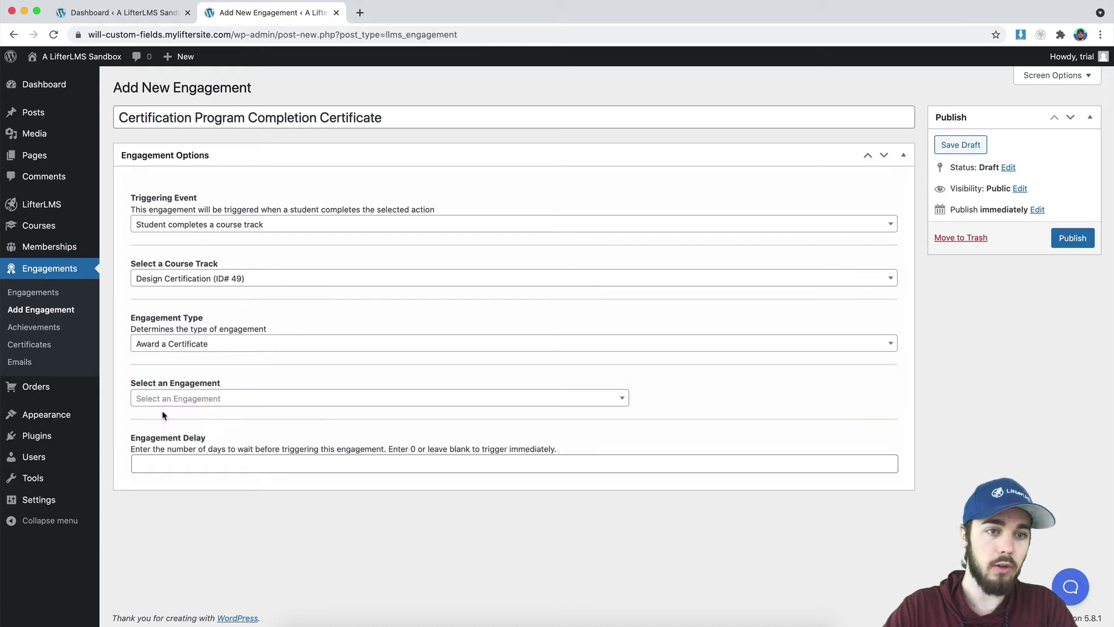
left_click(194, 397)
left_click(185, 446)
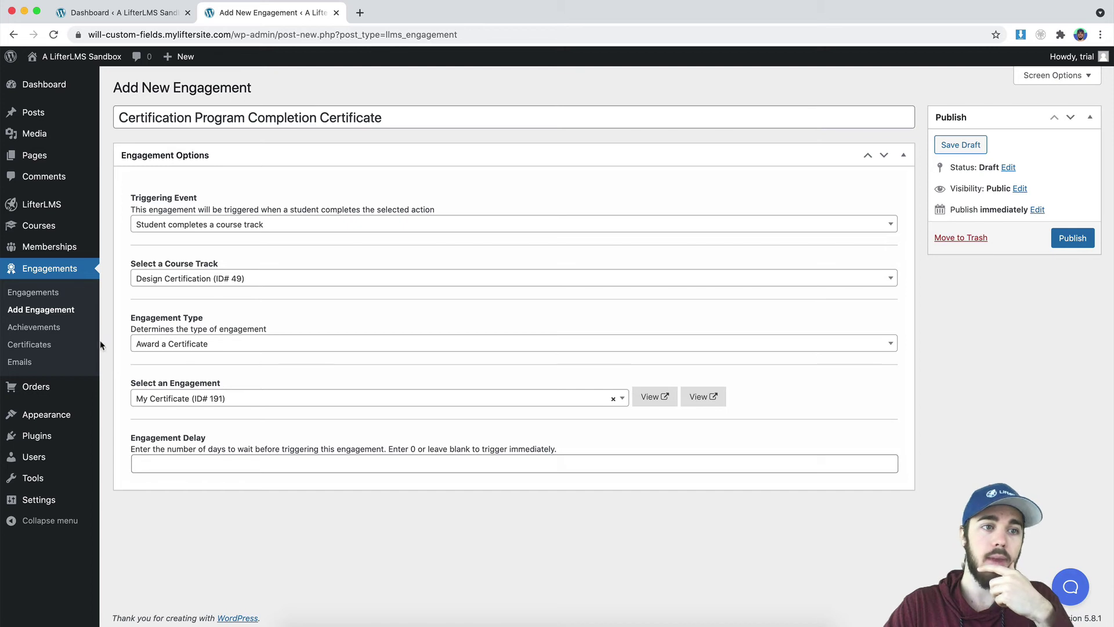
left_click(39, 248)
Start a new membership titled 'Design Certification', correcting the title's spelling.
key("Return")
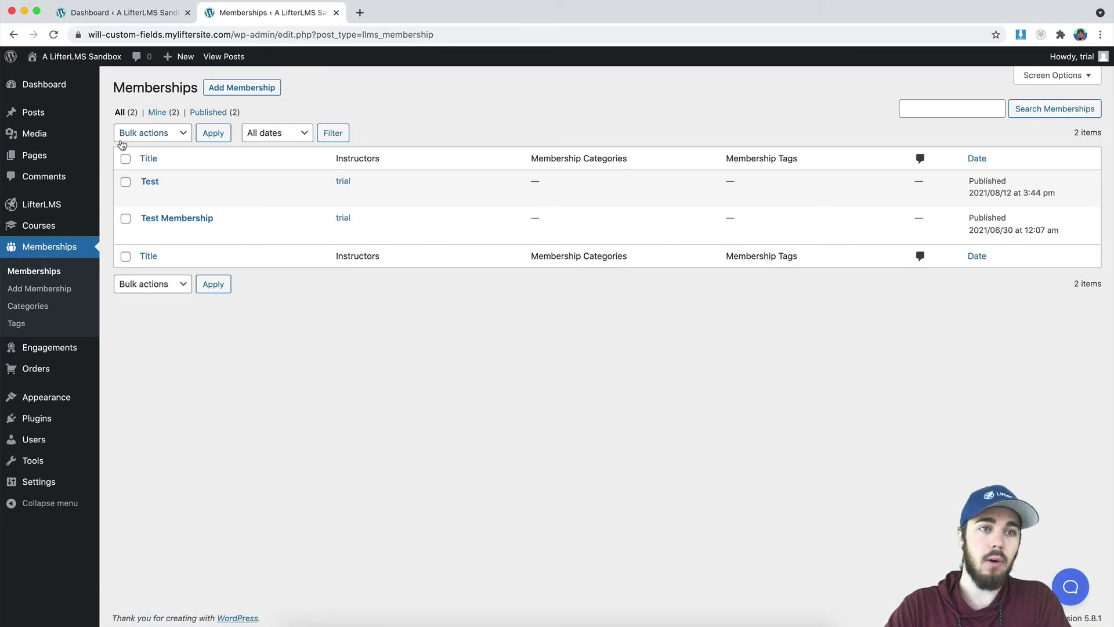
left_click(235, 88)
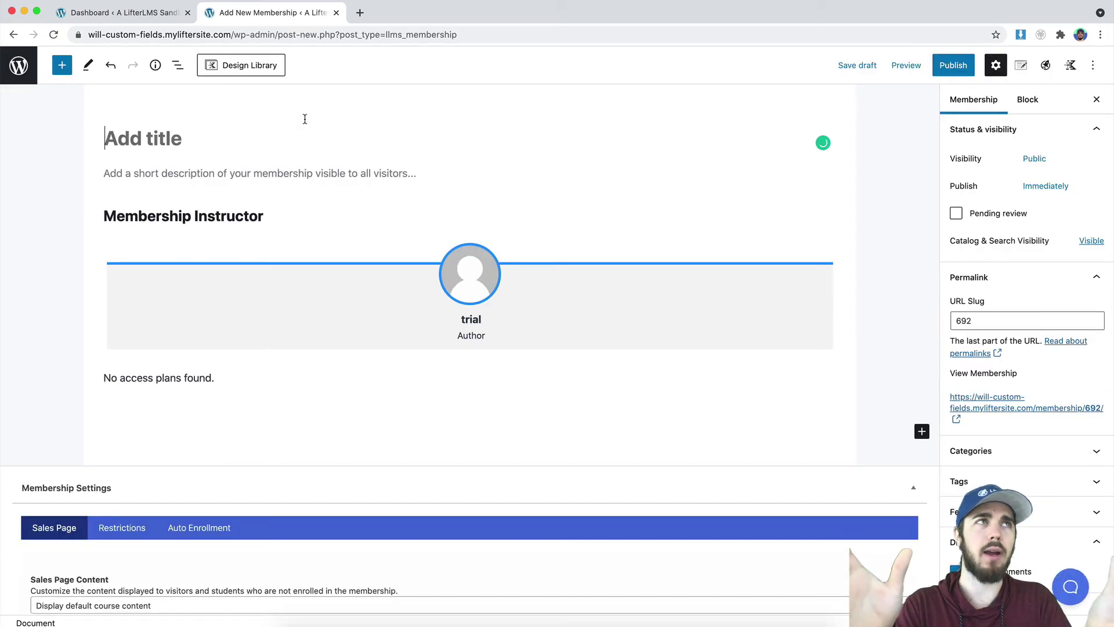
type("D")
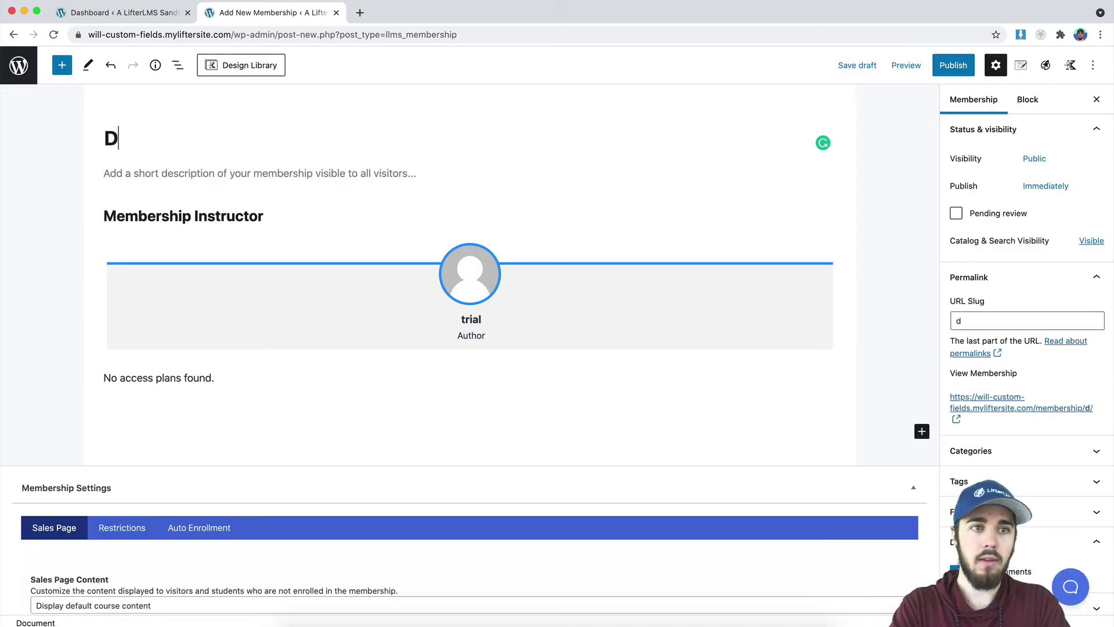
type("esign Certfiication")
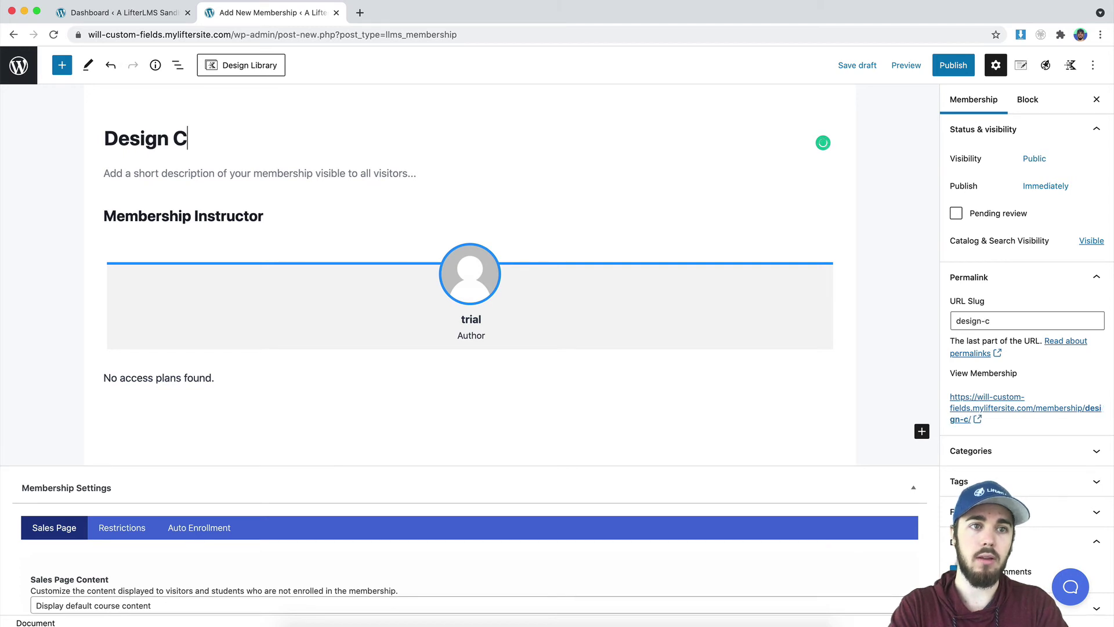
key("BackSpace")
key("BackSpace")
key("BackSpace")
key("BackSpace")
key("BackSpace")
key("BackSpace")
key("BackSpace")
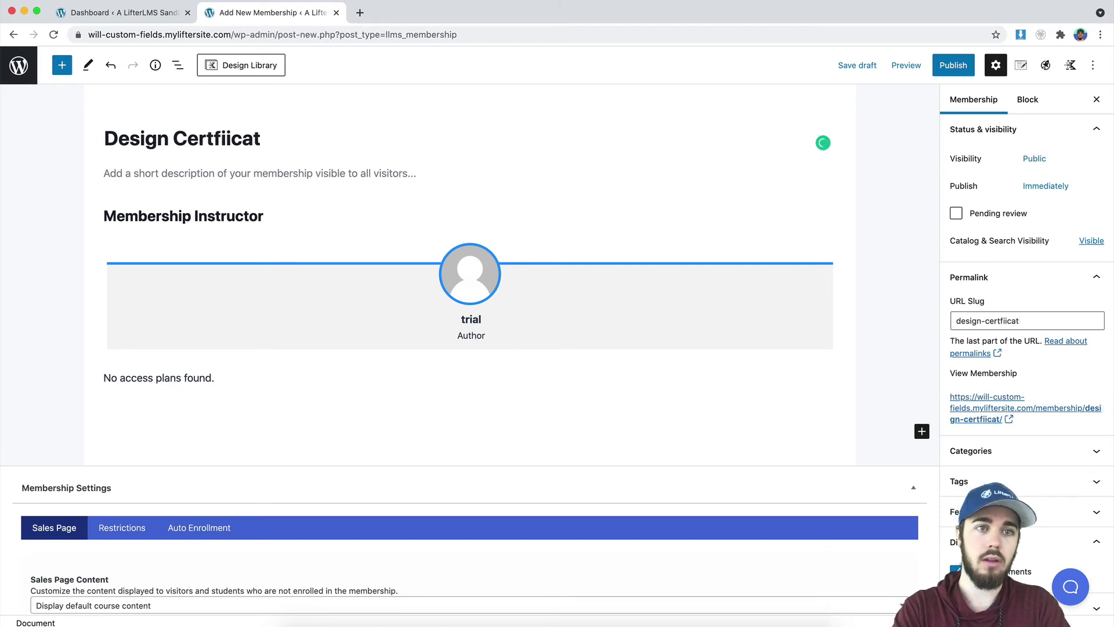
type("cation")
key("Left")
key("Left")
key("Left")
key("Left")
key("Left")
key("Left")
key("Left")
key("Left")
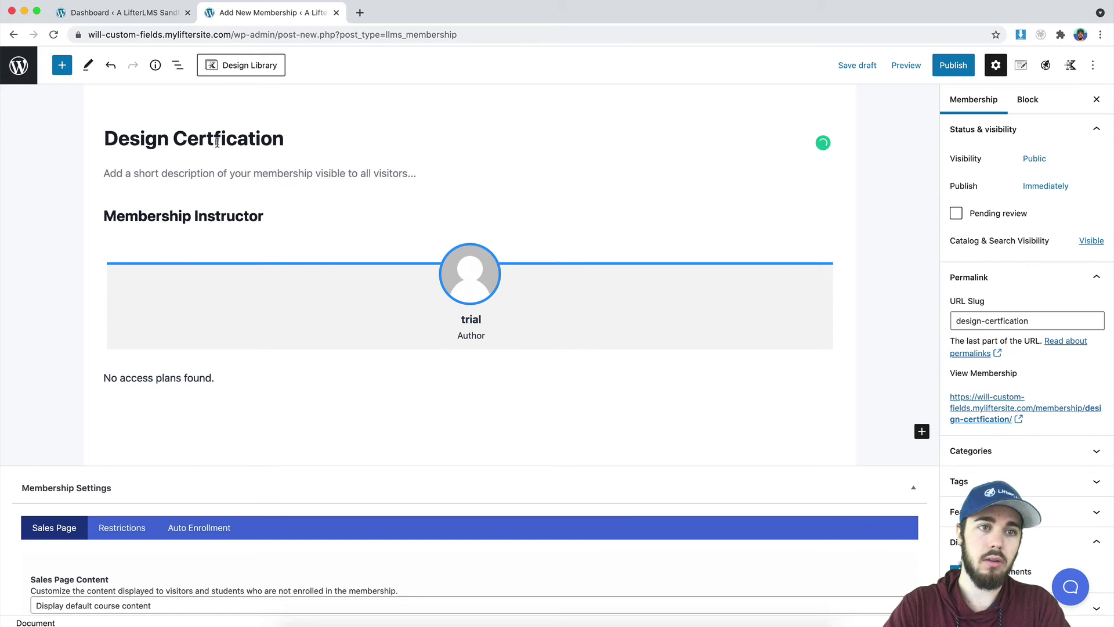
type("i")
double_click(244, 143)
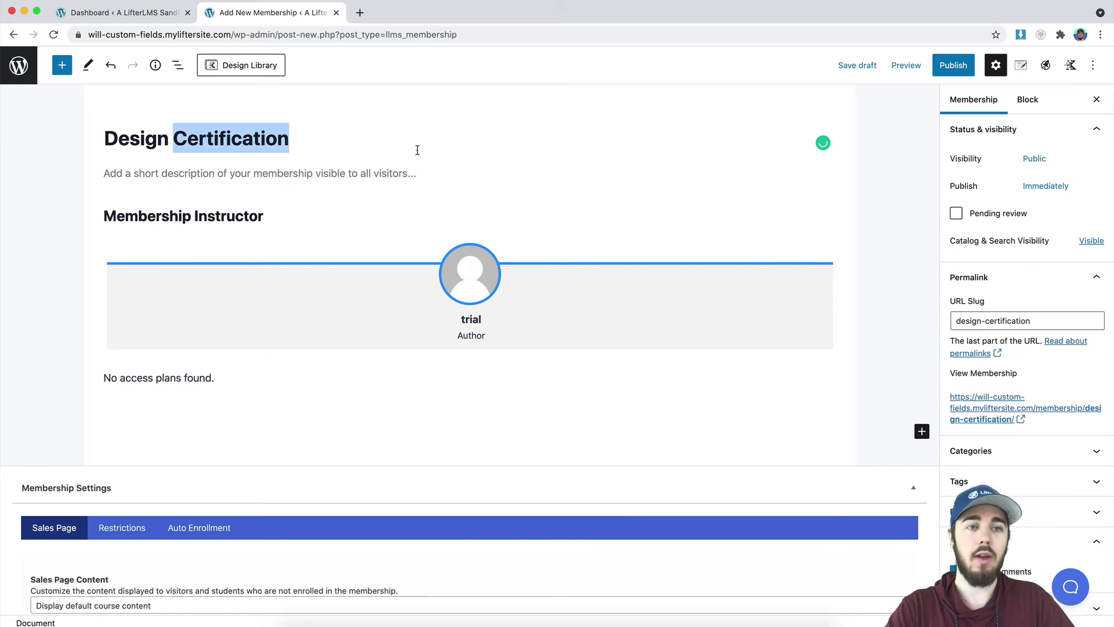
left_click(417, 150)
Auto-enroll Course Template, Free Course Lead Magnet Template and LifterLMS Quickstart Course.
scroll(706, 194, "down", 3)
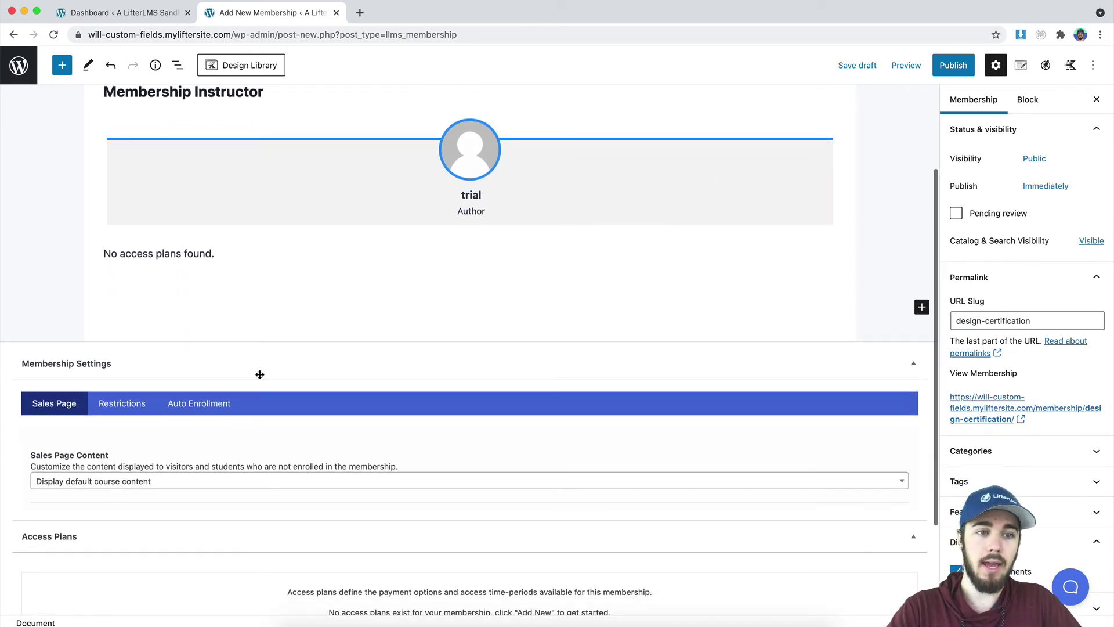
left_click(200, 404)
left_click(75, 574)
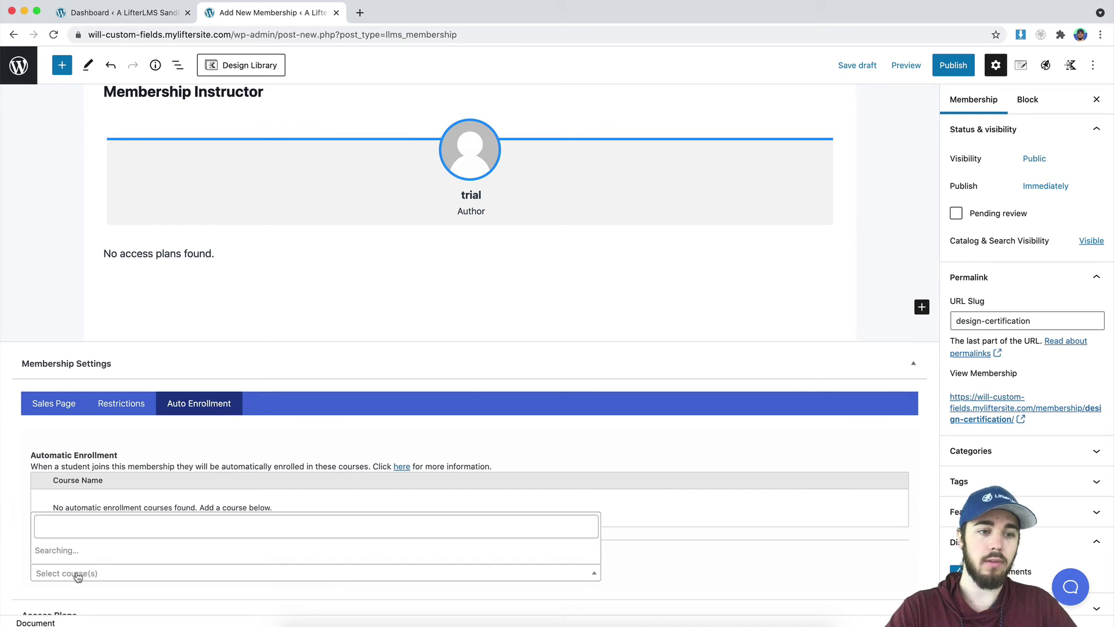
left_click(81, 517)
left_click(82, 559)
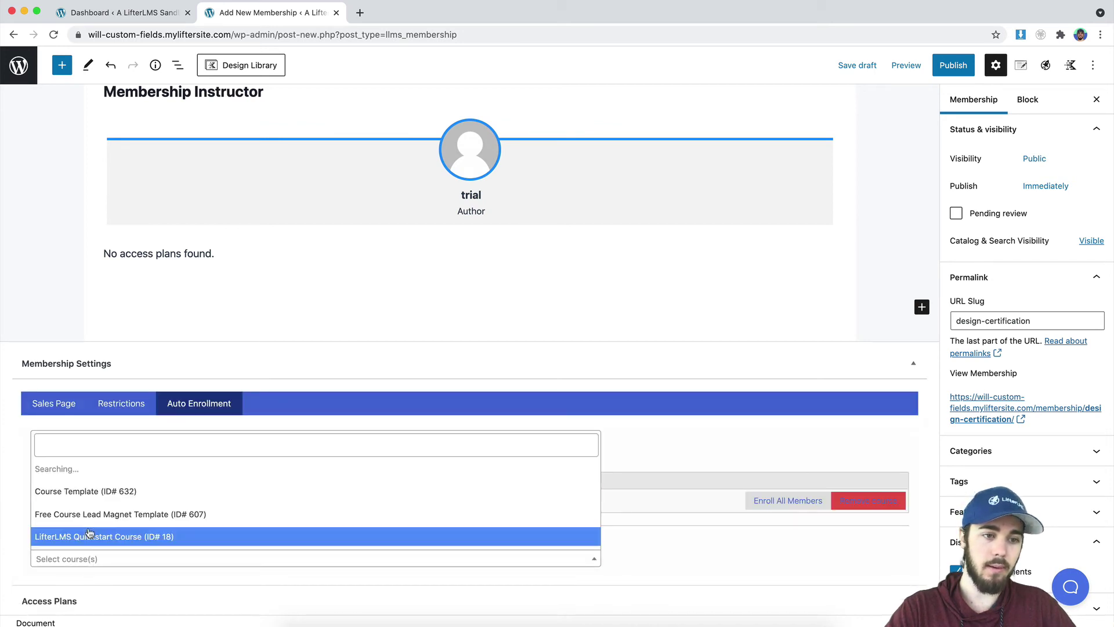
left_click(82, 534)
left_click(78, 584)
left_click(82, 557)
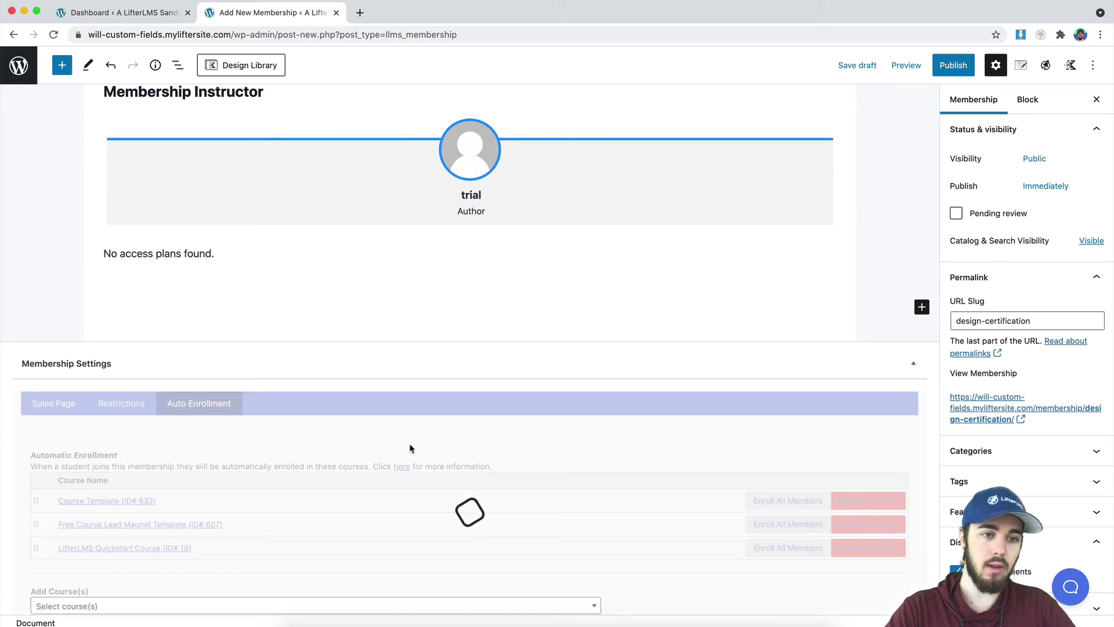
left_click(965, 66)
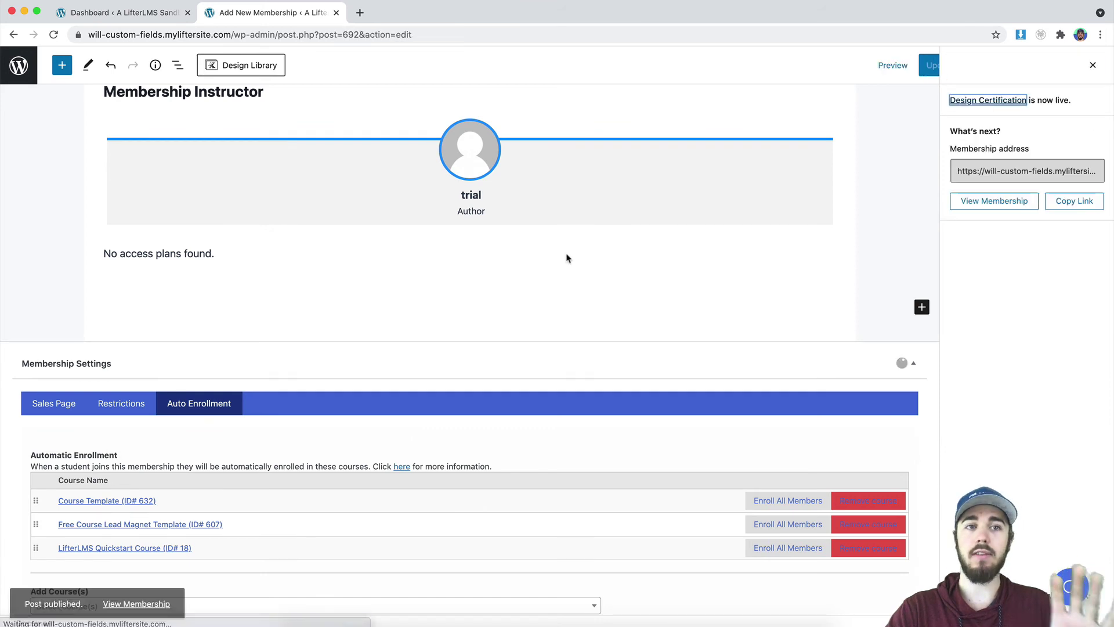
scroll(567, 258, "down", 1)
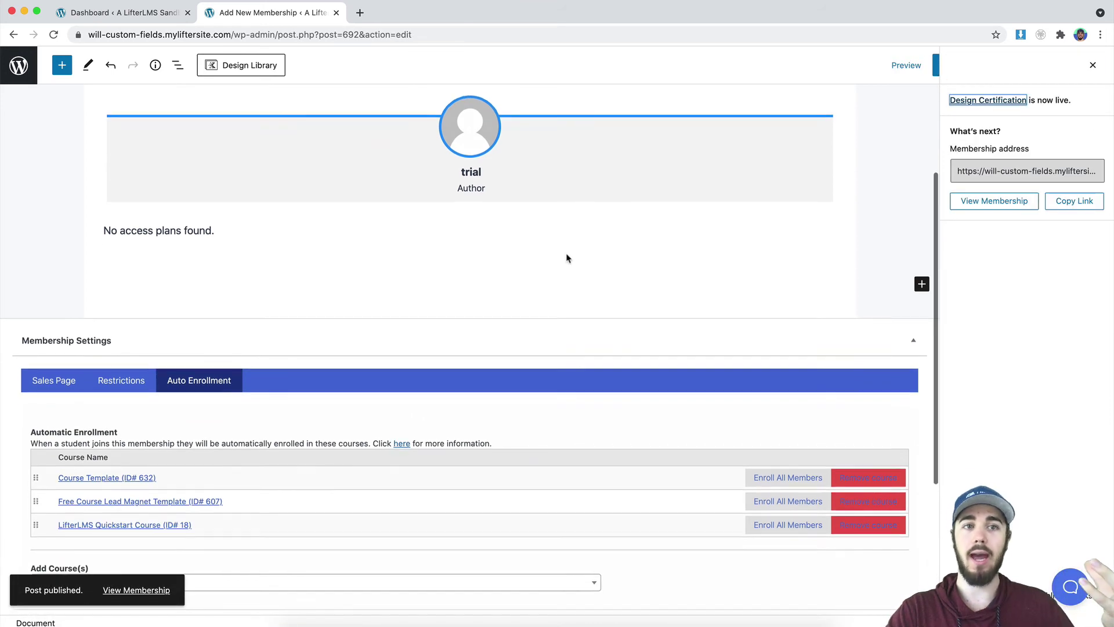
scroll(567, 258, "up", 4)
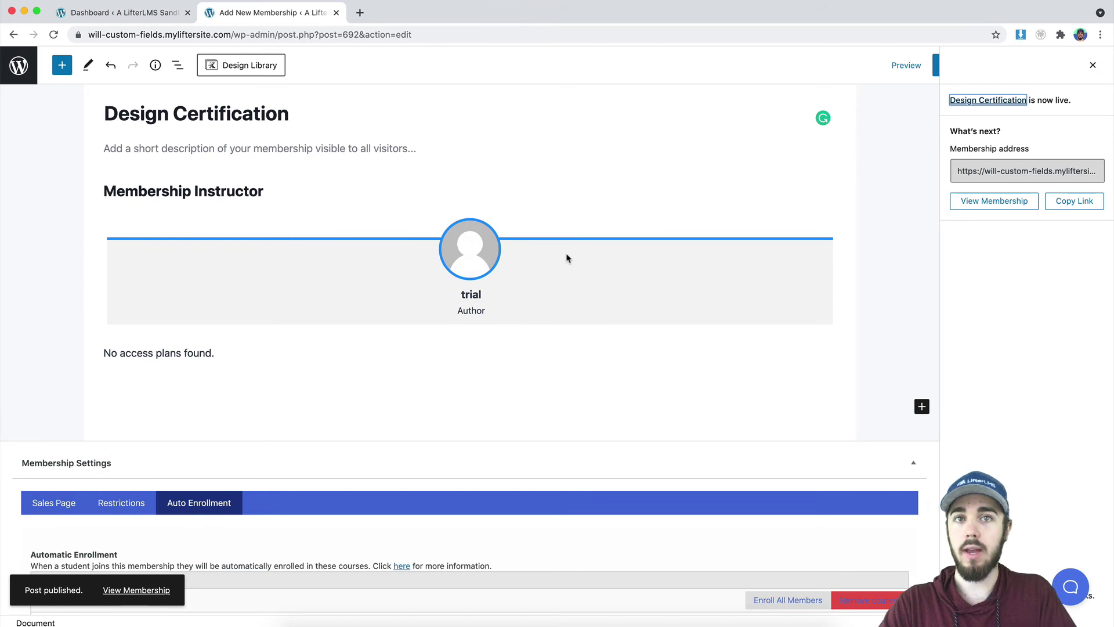
scroll(567, 256, "down", 2)
scroll(505, 313, "down", 2)
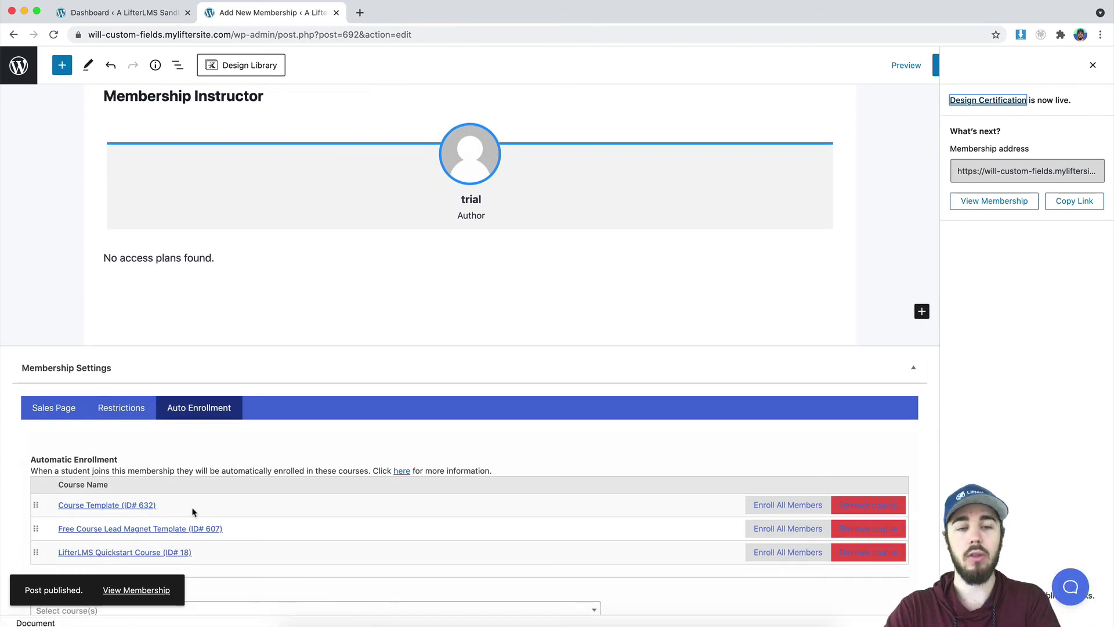